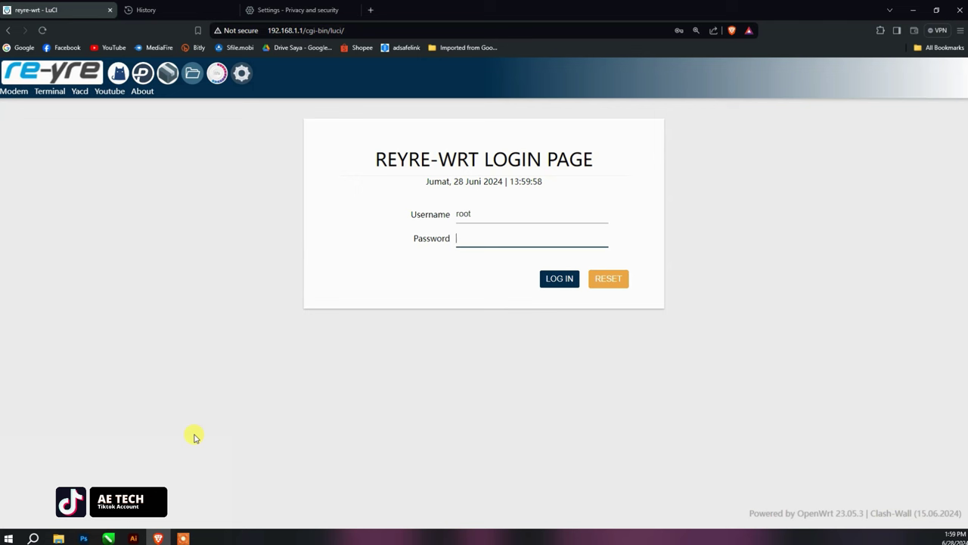
Step: Log in to LuCI with the root password and decline Brave's password-update prompt
left_click(473, 239)
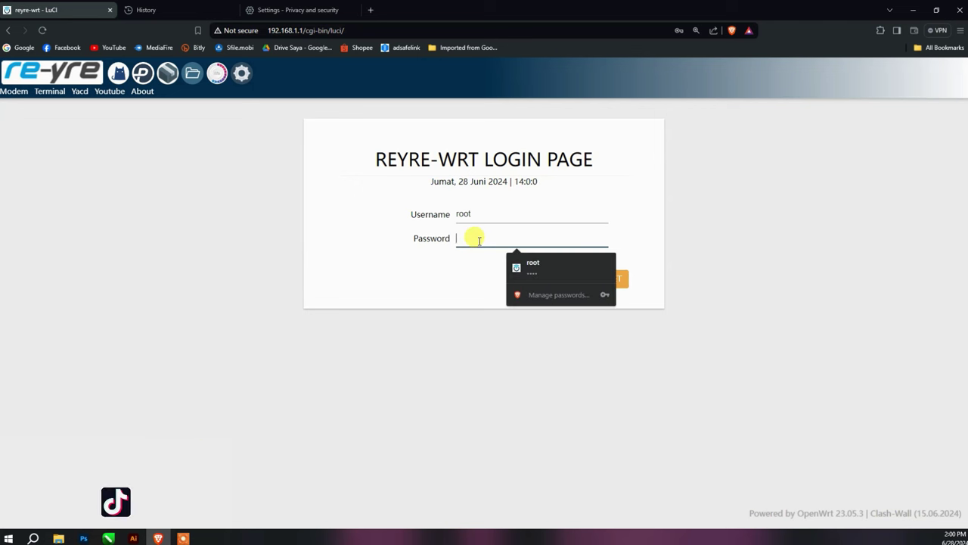
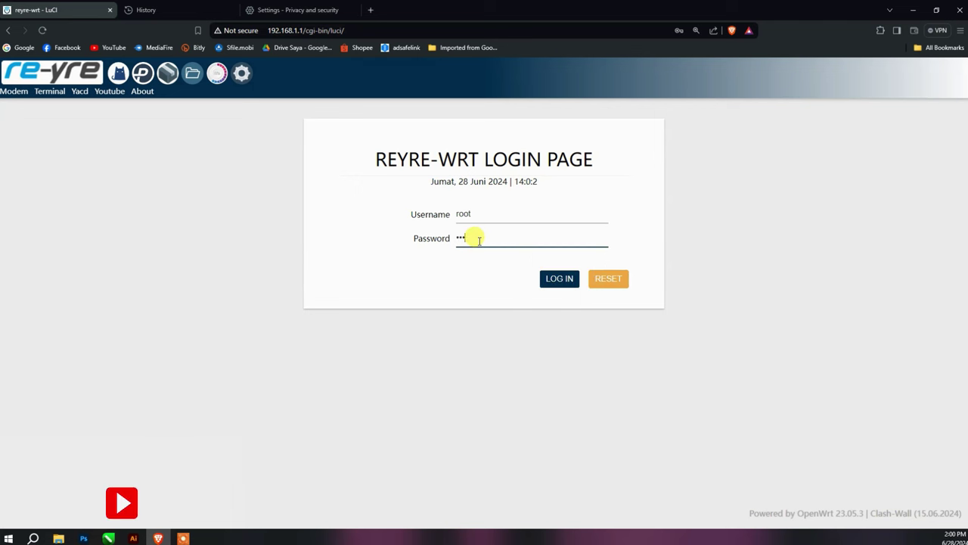
key("BackSpace")
key("BackSpace")
key("BackSpace")
key("BackSpace")
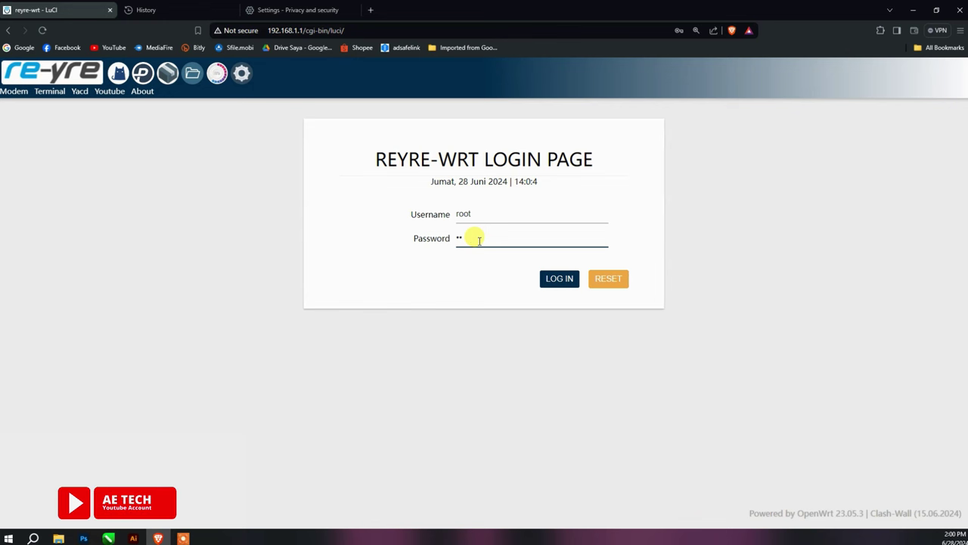
key("Return")
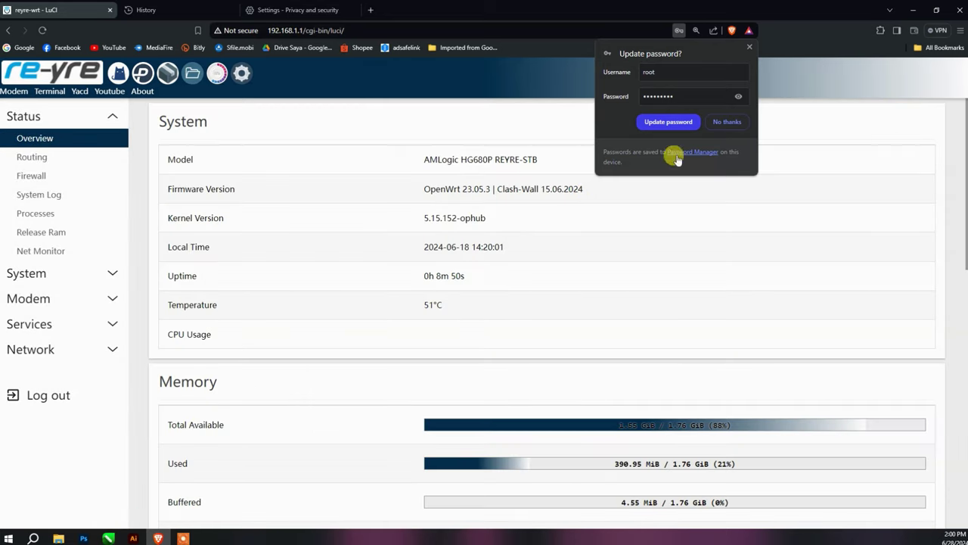
left_click(727, 122)
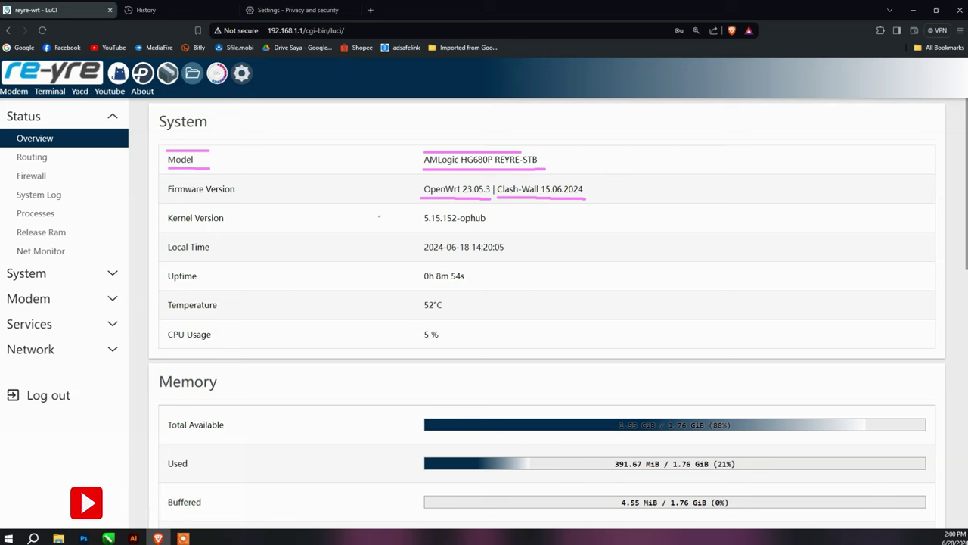
left_click_drag(380, 217, 216, 329)
left_click_drag(214, 215, 355, 309)
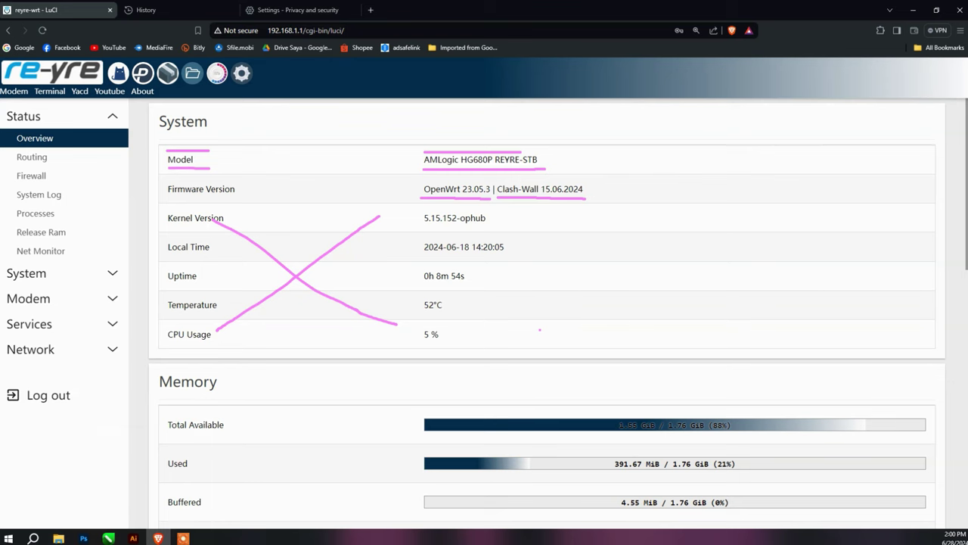
scroll(540, 331, "down", 9)
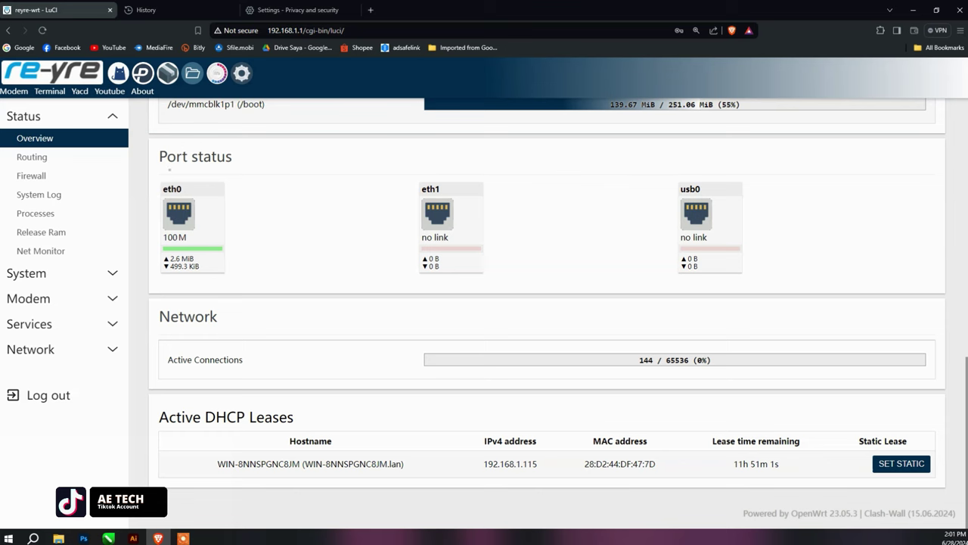
left_click_drag(167, 170, 272, 172)
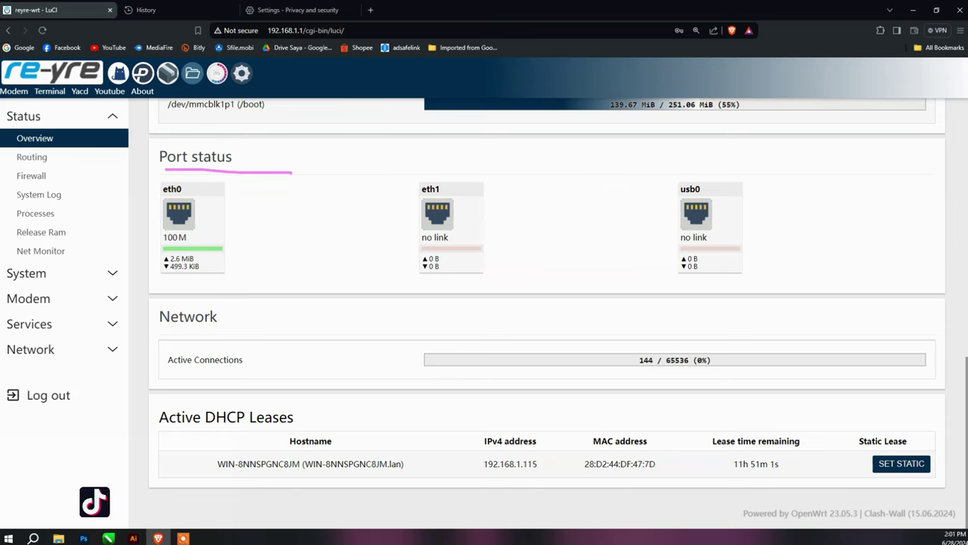
key("Escape")
scroll(370, 212, "up", 10)
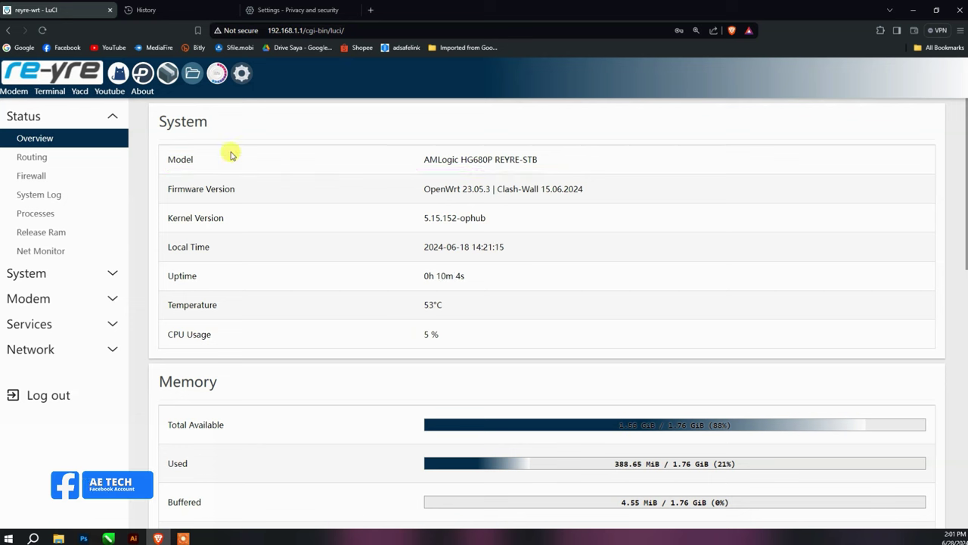
Step: Open the File Manager and enter the www folder
left_click(193, 83)
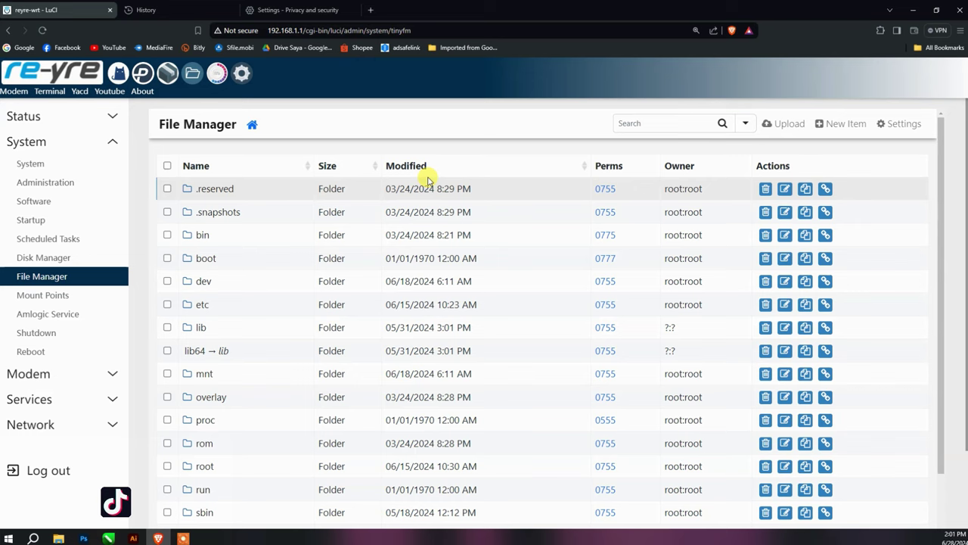
scroll(427, 180, "down", 3)
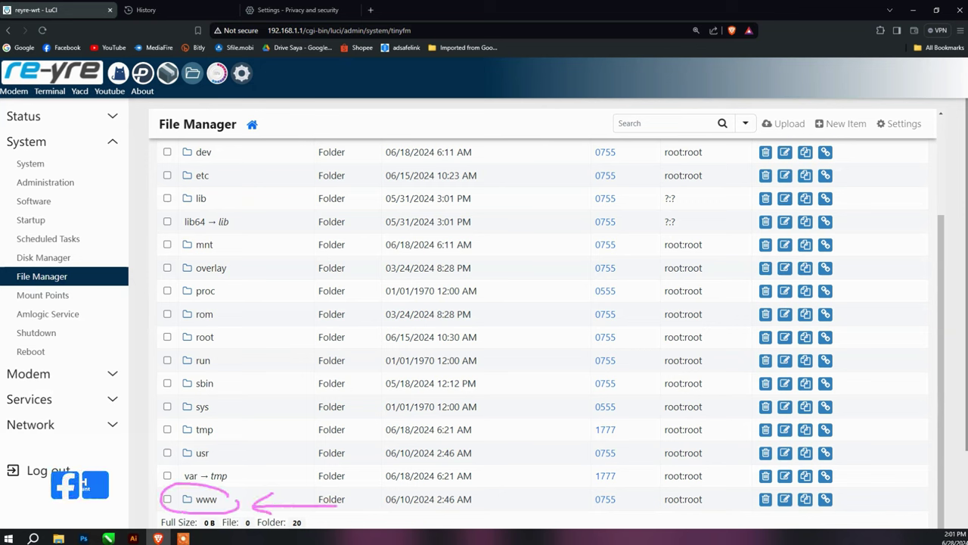
left_click(207, 499)
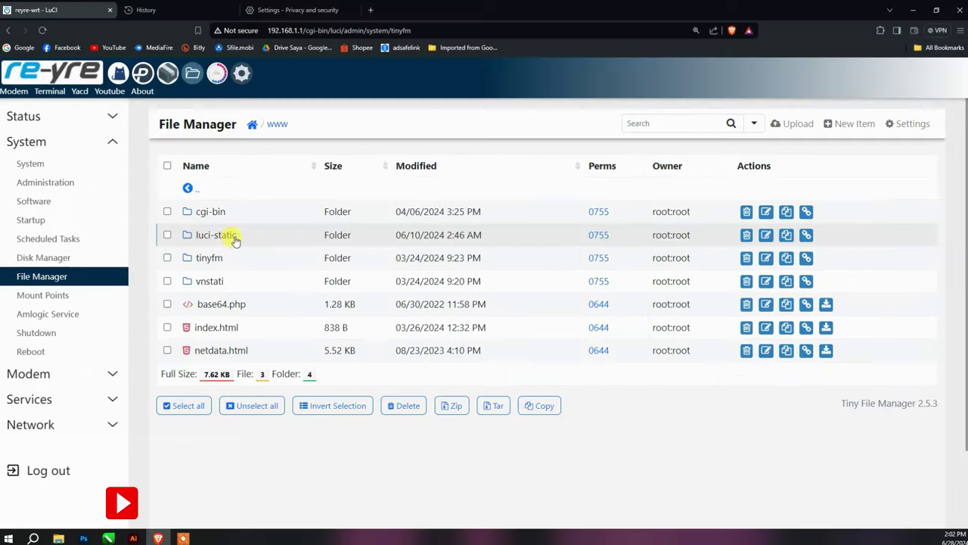
Step: Navigate through luci-static and resources into the view folder
left_click(223, 236)
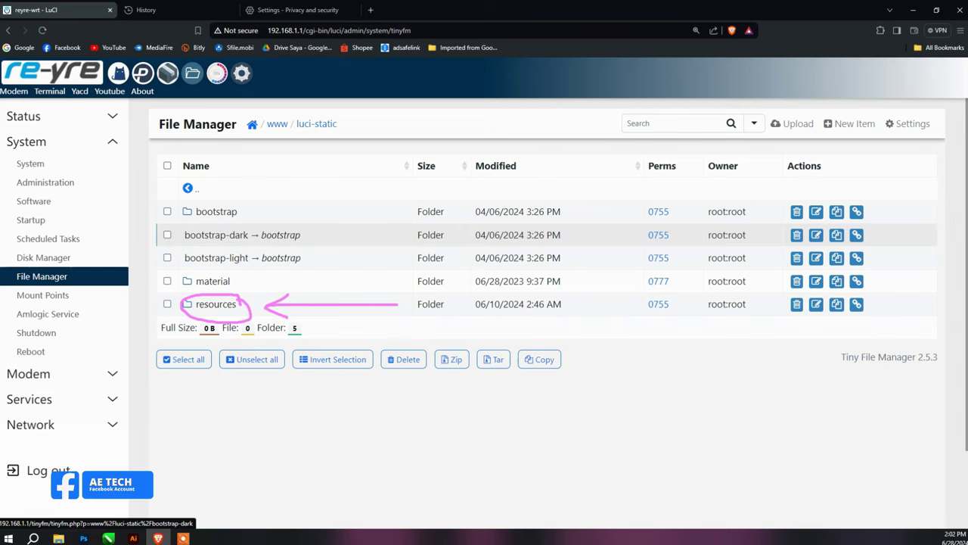
left_click(215, 304)
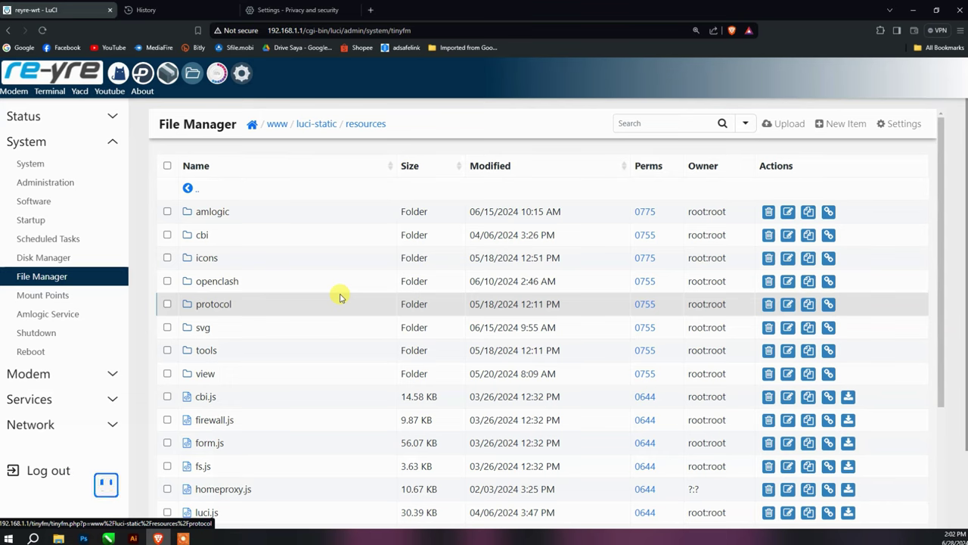
scroll(339, 298, "down", 4)
scroll(337, 297, "up", 4)
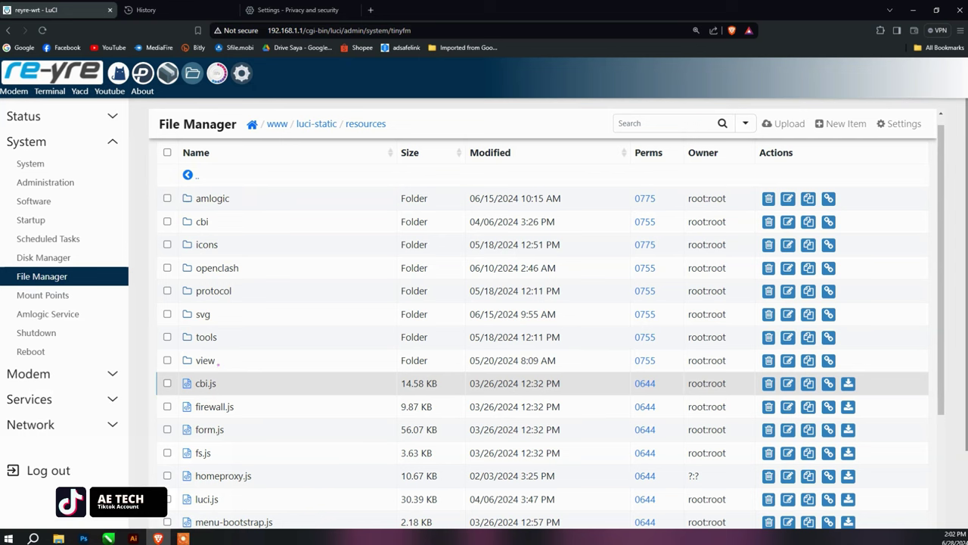
mouse_move(221, 355)
left_mouse_down()
mouse_move(248, 372)
mouse_move(254, 361)
mouse_move(371, 364)
left_mouse_up()
left_click(299, 353)
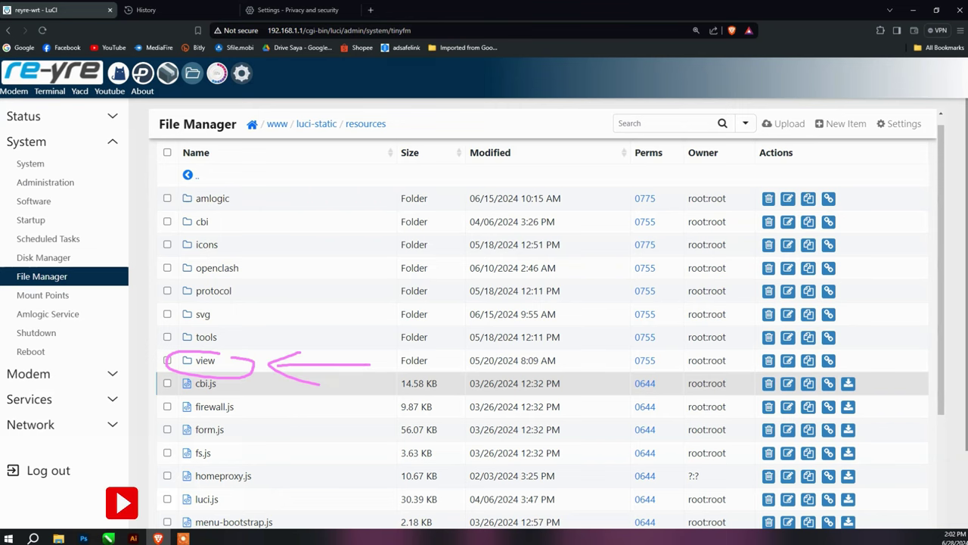
key("Escape")
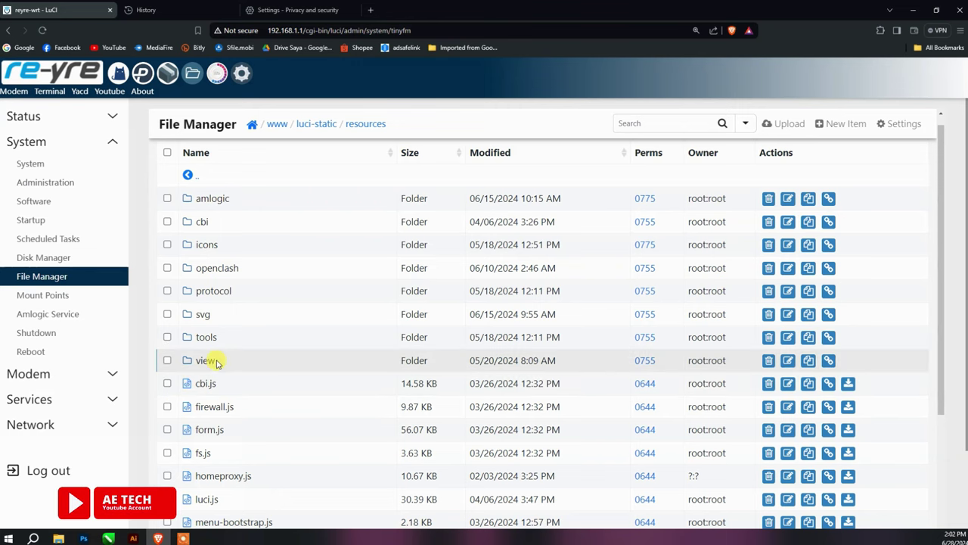
left_click(206, 362)
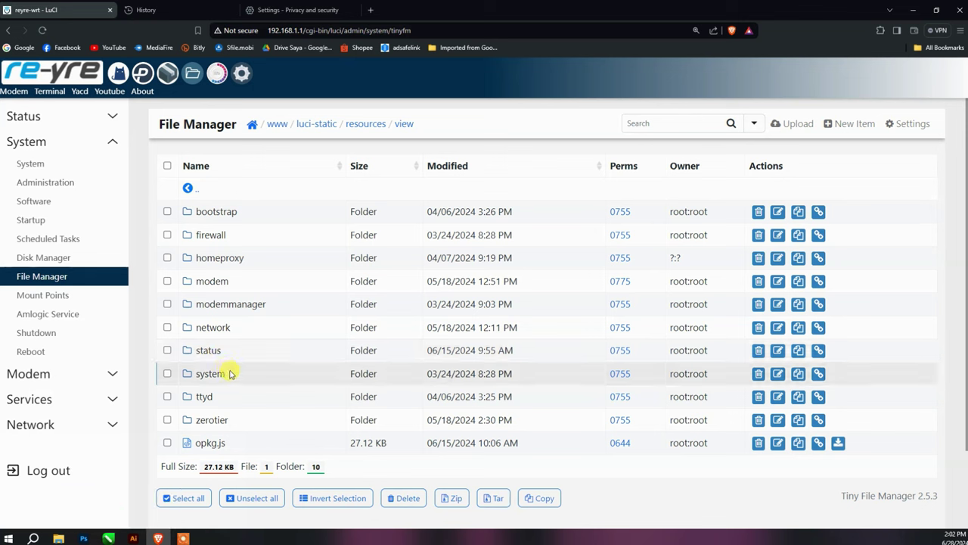
Step: Go into status/include to list the eight files from 10_system.js to 60_wifi.js
key("ctrl+2")
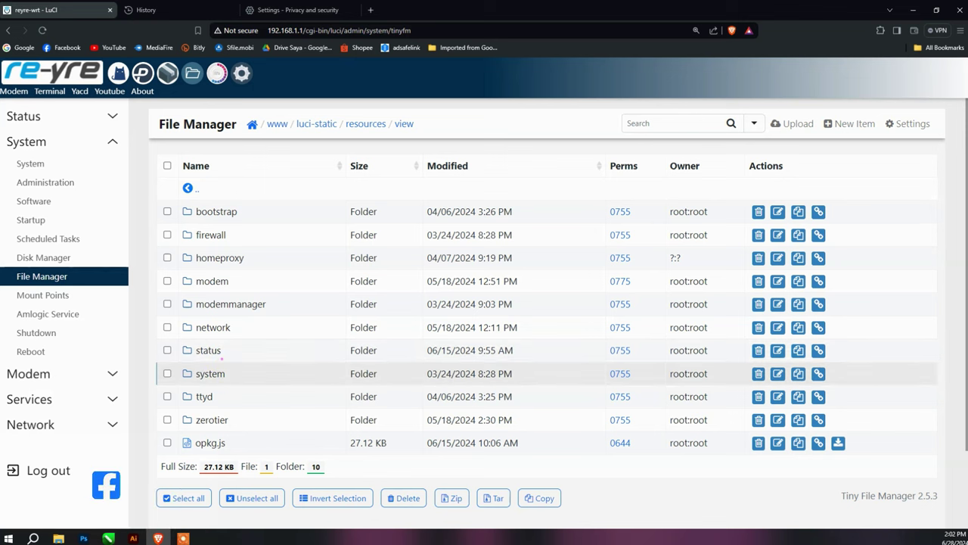
left_click_drag(238, 344, 248, 342)
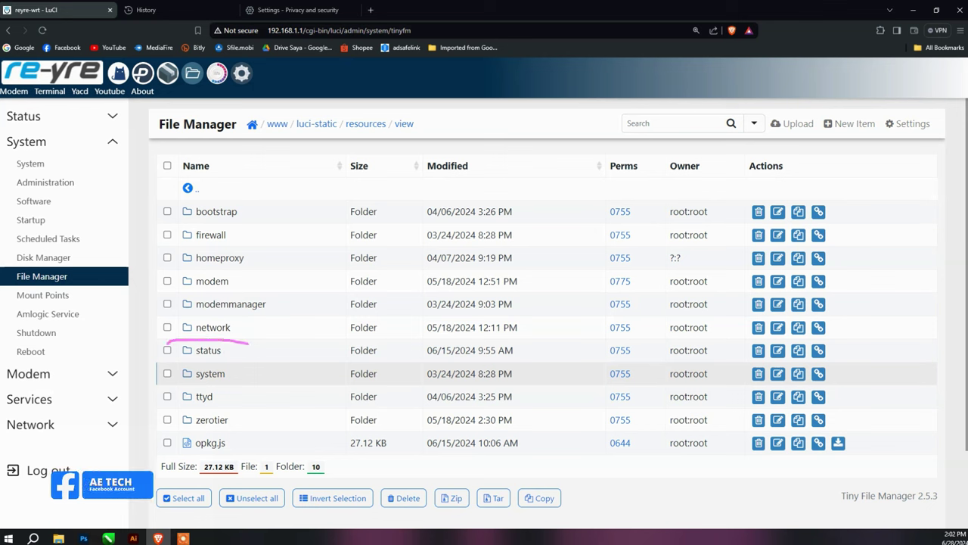
mouse_move(363, 349)
left_mouse_down()
mouse_move(262, 348)
mouse_move(281, 342)
mouse_move(290, 361)
left_mouse_up()
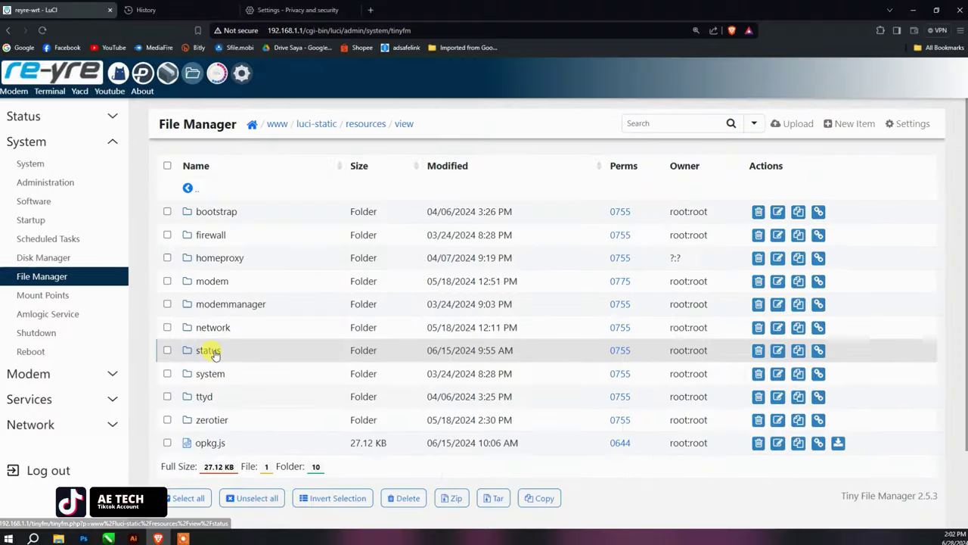
left_click(195, 350)
scroll(279, 353, "down", 3)
scroll(277, 351, "up", 3)
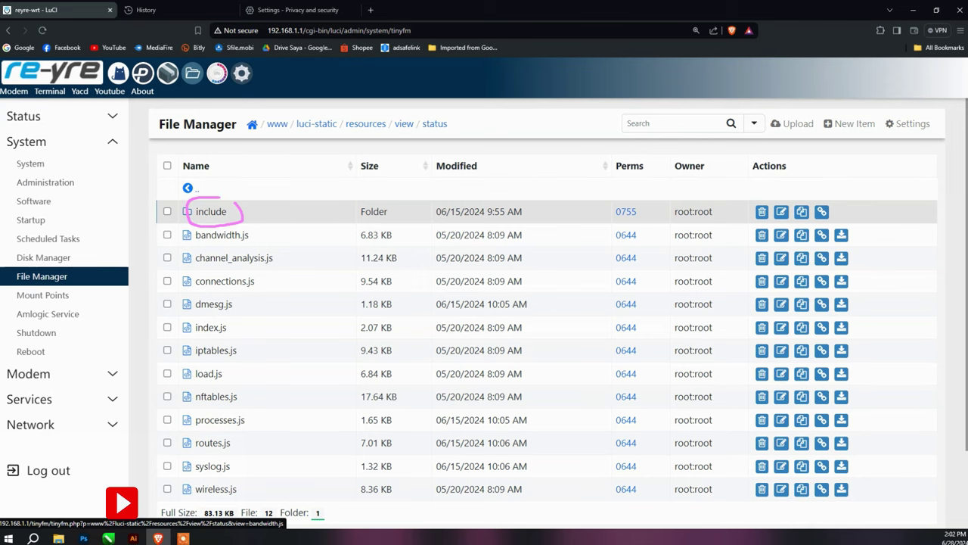
left_click(211, 212)
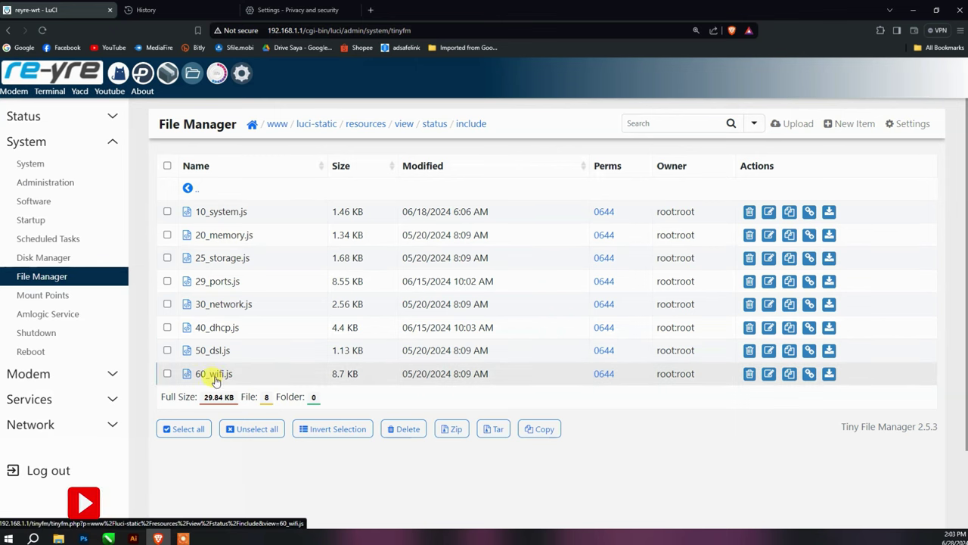
left_click(215, 374)
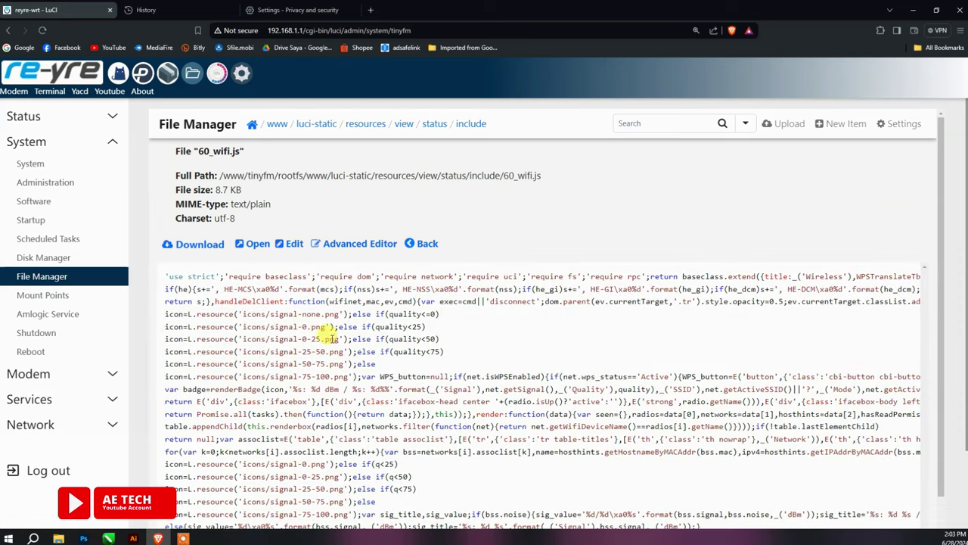
left_click(418, 246)
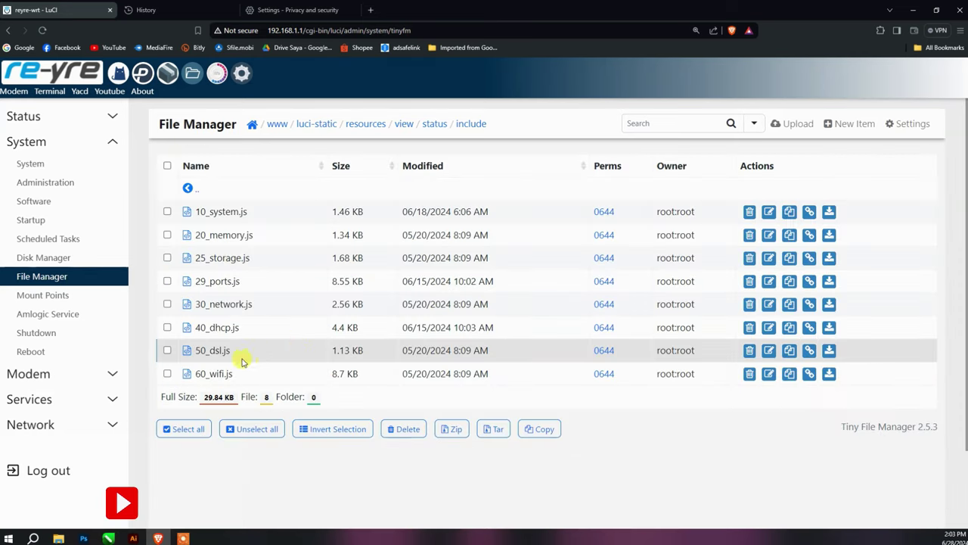
left_click(220, 350)
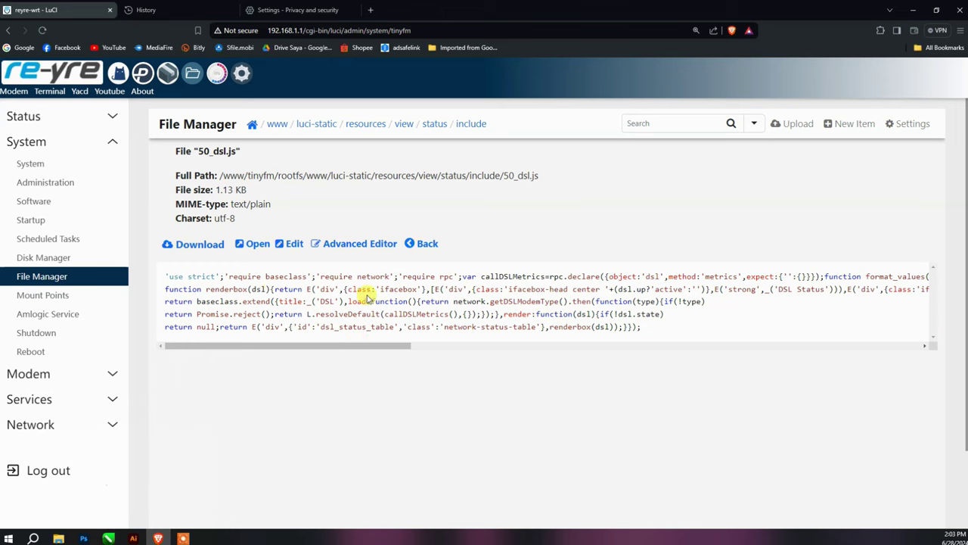
left_click(424, 244)
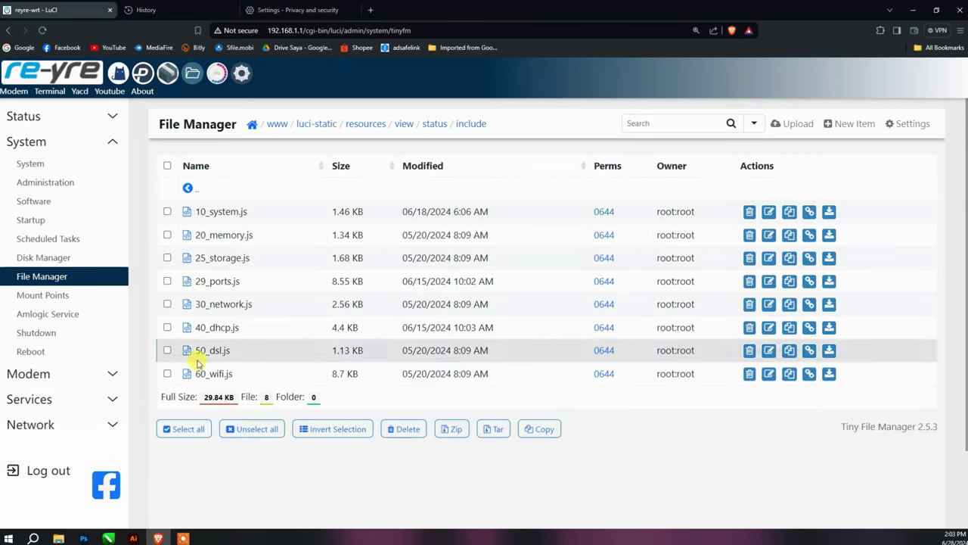
left_click(220, 327)
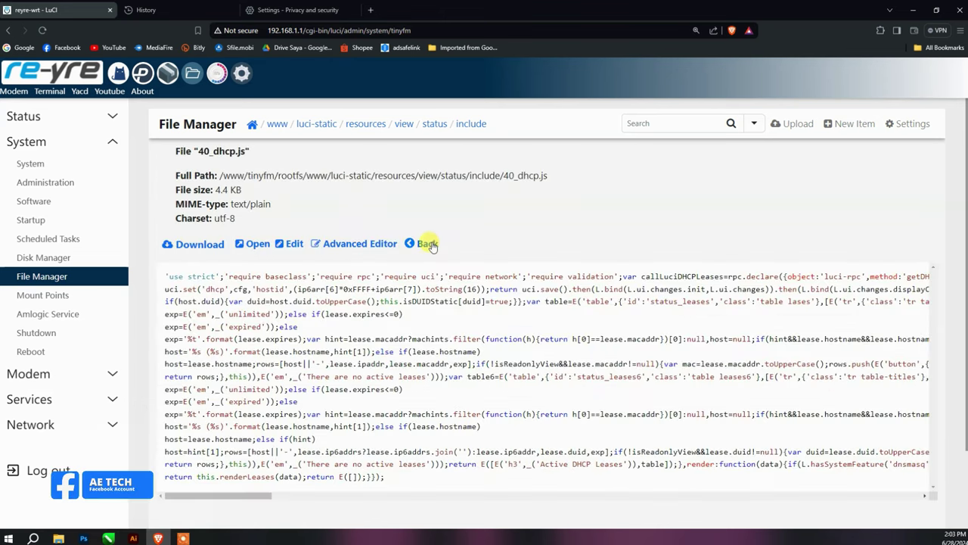
left_click(426, 245)
left_click(229, 304)
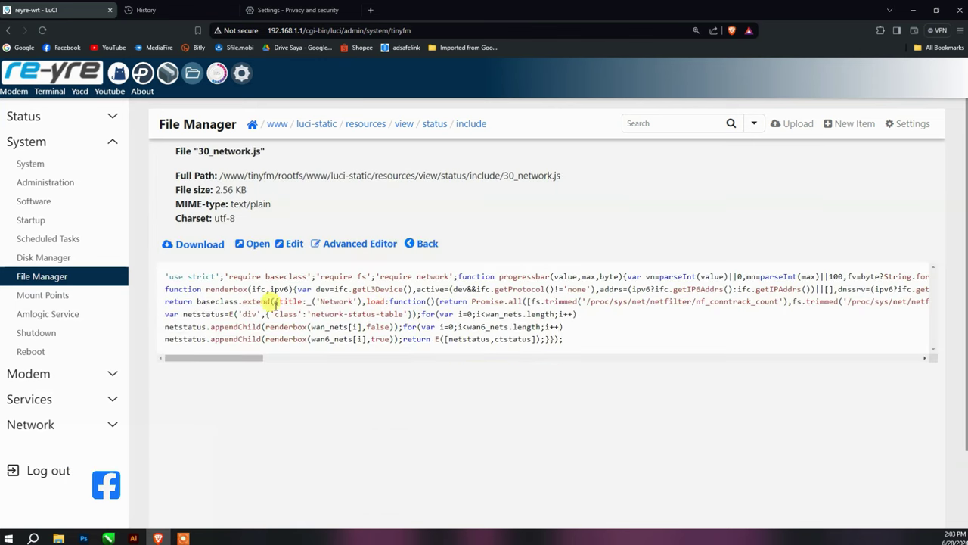
left_click(426, 245)
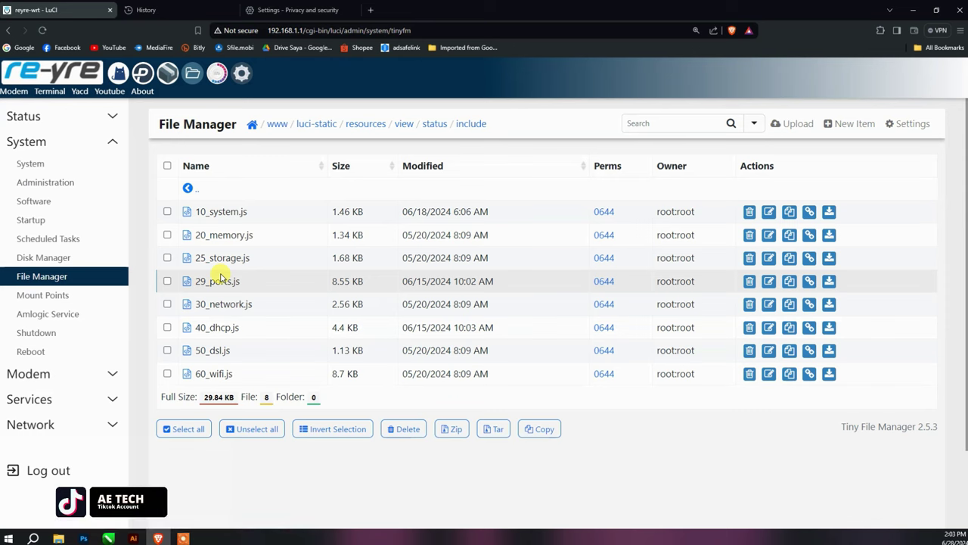
left_click(229, 281)
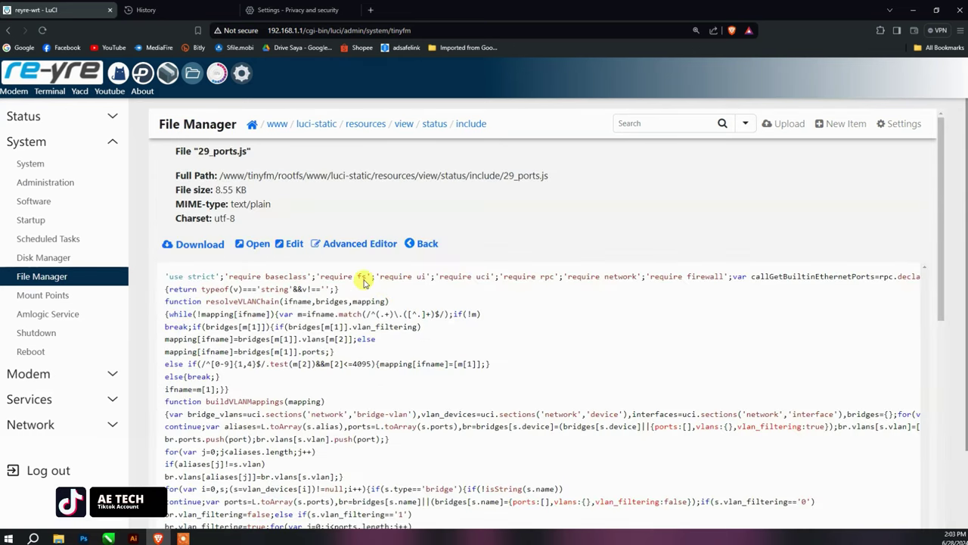
left_click(423, 245)
left_click(227, 258)
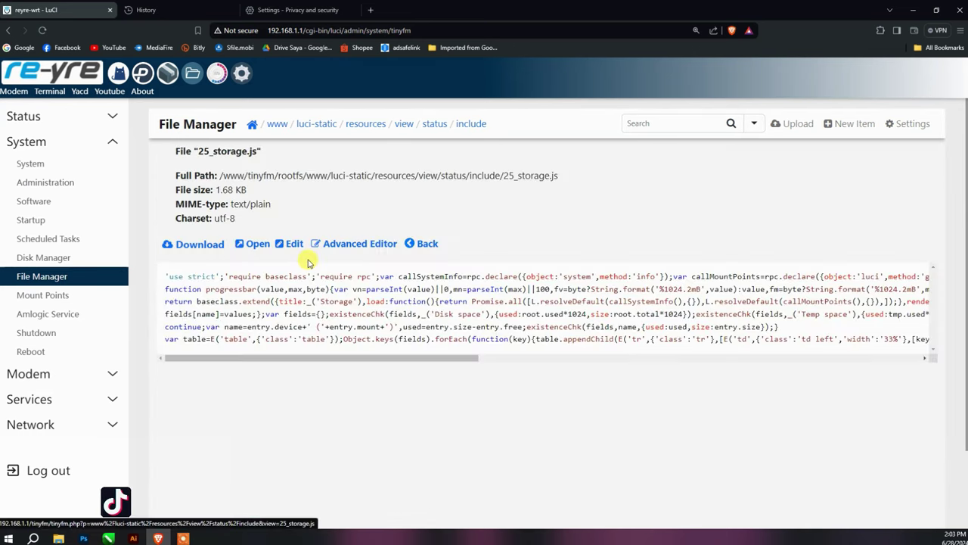
left_click(413, 244)
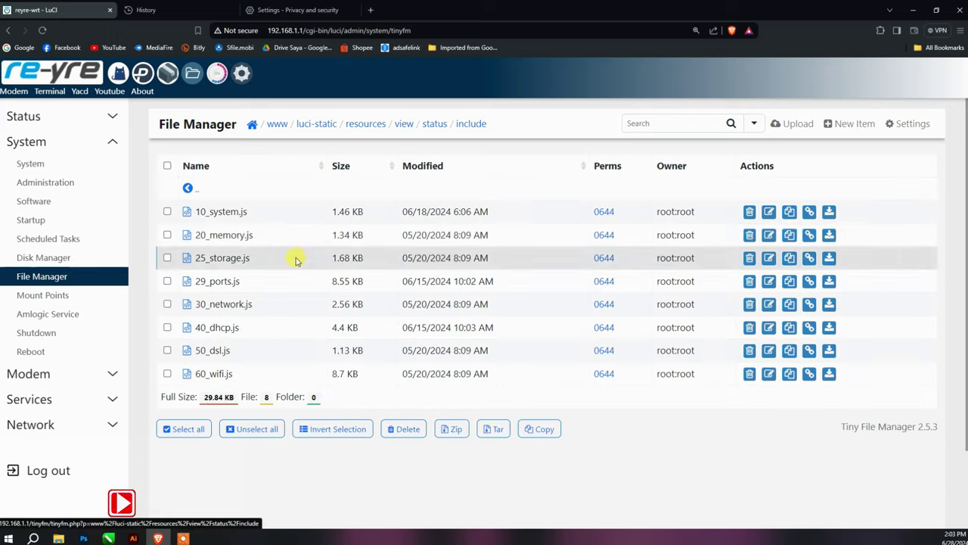
left_click(236, 239)
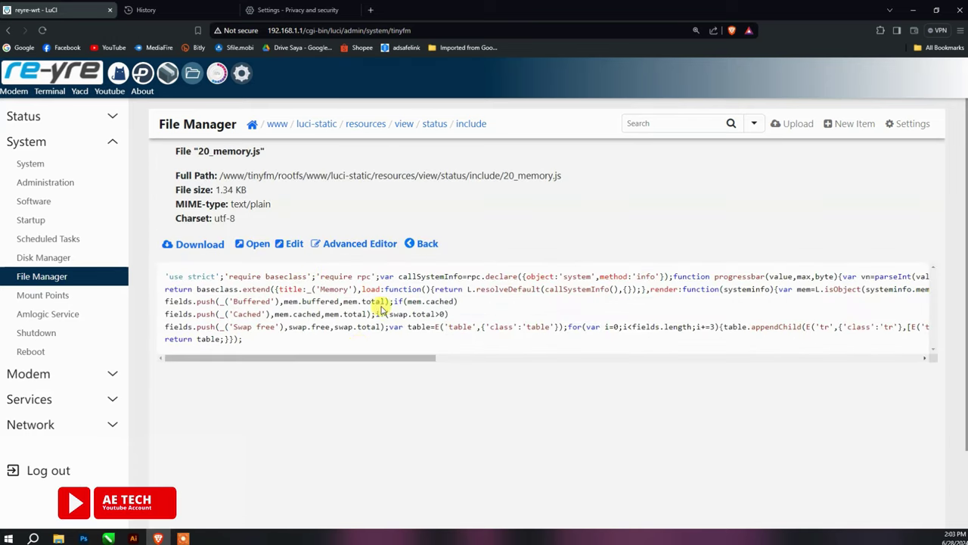
left_click(425, 251)
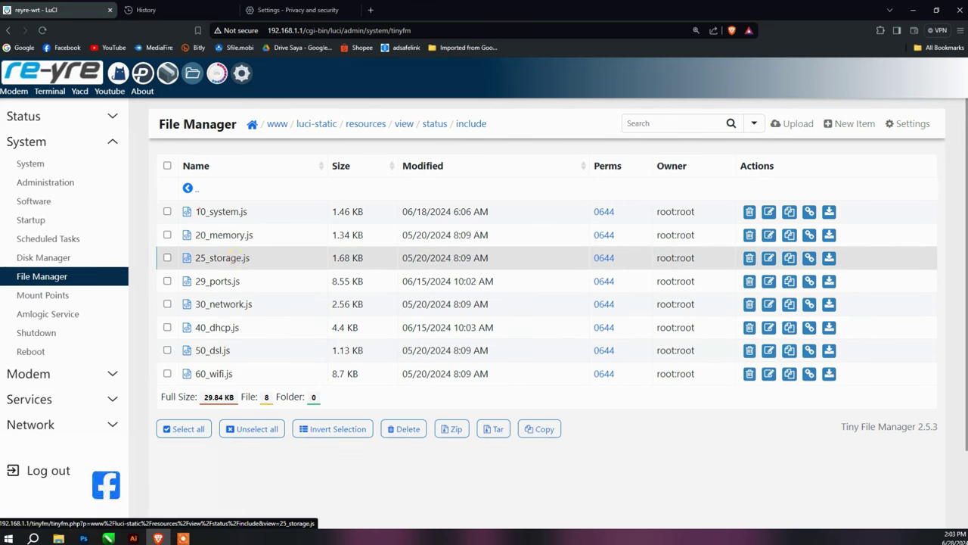
left_click_drag(204, 204, 252, 180)
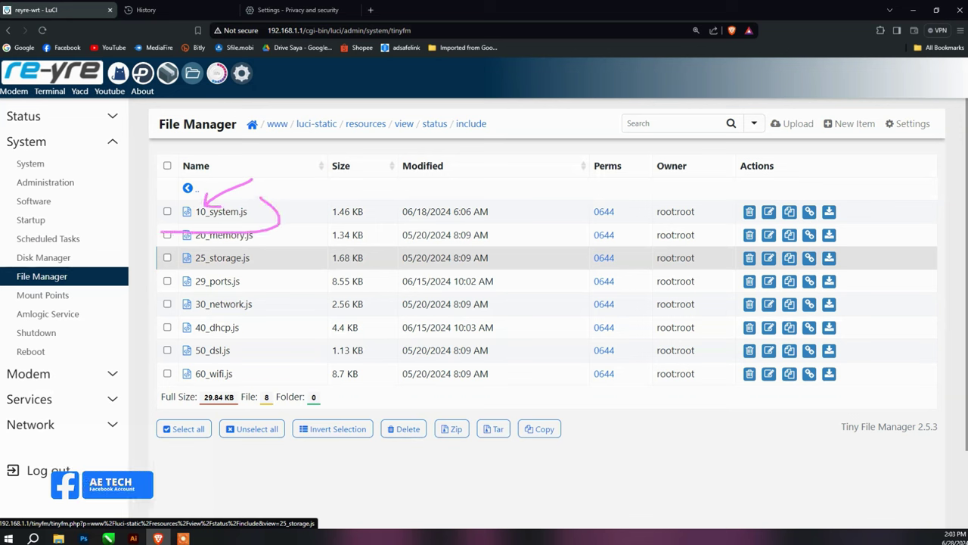
mouse_move(163, 225)
left_mouse_down()
mouse_move(189, 196)
mouse_move(262, 201)
left_mouse_up()
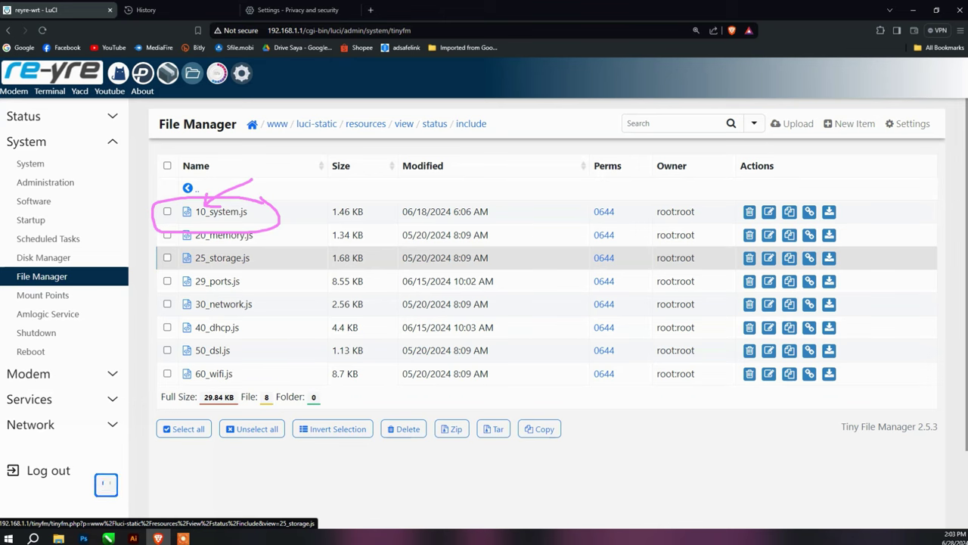
Step: Open 10_system.js in the File Manager's text editor
left_click(230, 212)
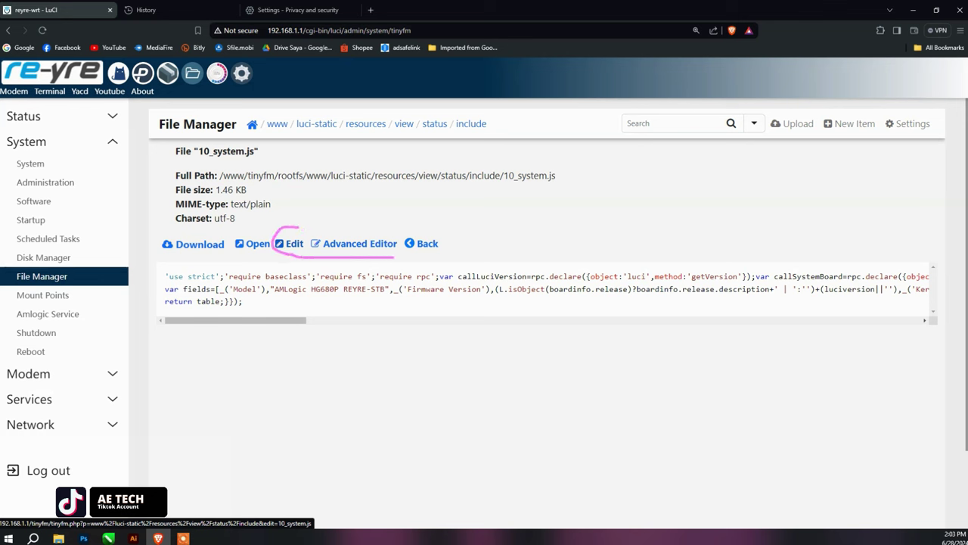
mouse_move(393, 258)
left_mouse_down()
mouse_move(398, 246)
mouse_move(318, 229)
left_mouse_up()
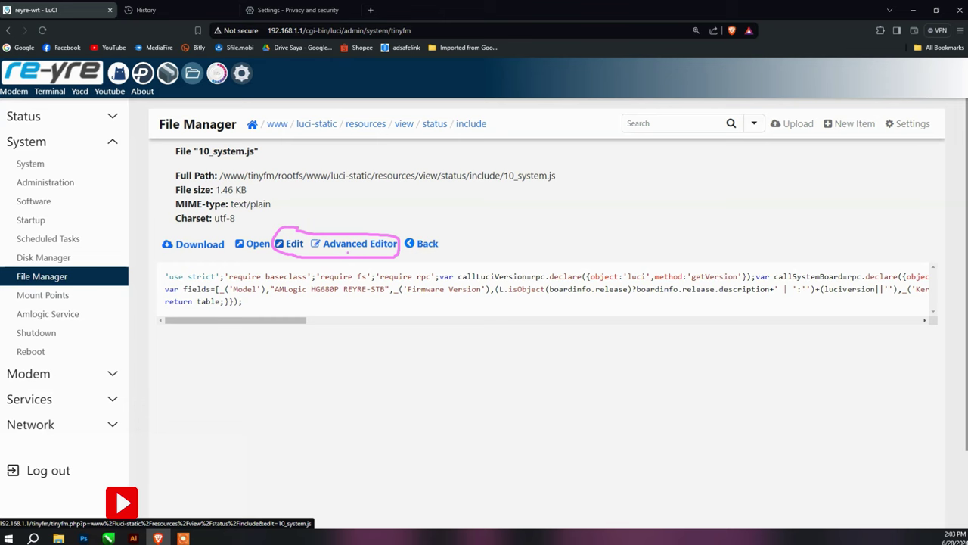
left_click(290, 243)
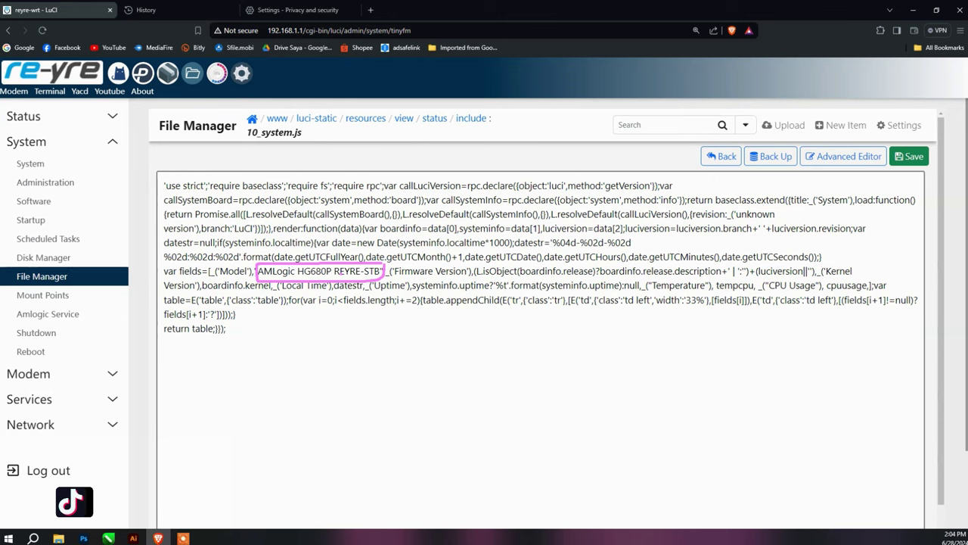
Step: Change the hardcoded Model string from 'AMLogic HG680P REYRE-STB' to 'AMLogic HG680FJ AE-STB'
left_click(330, 270)
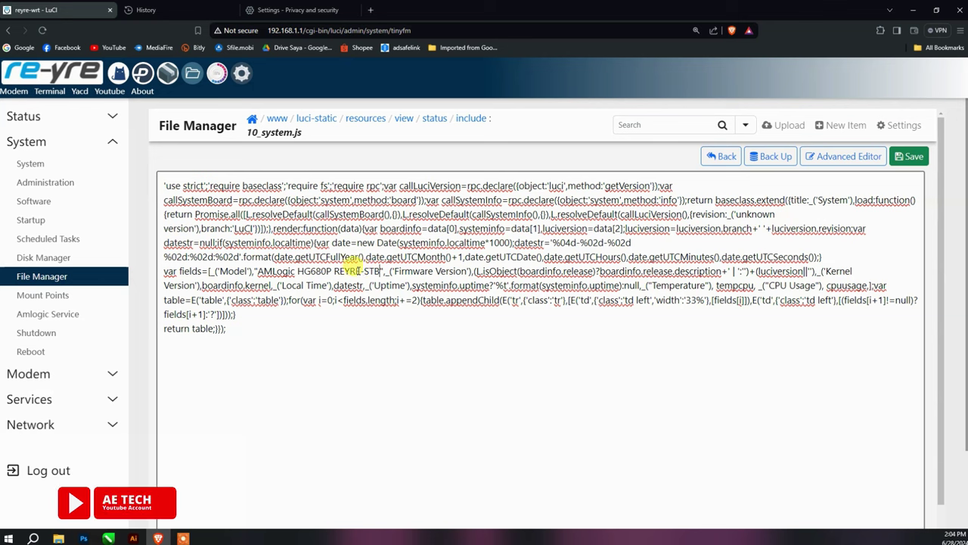
left_click_drag(361, 270, 334, 270)
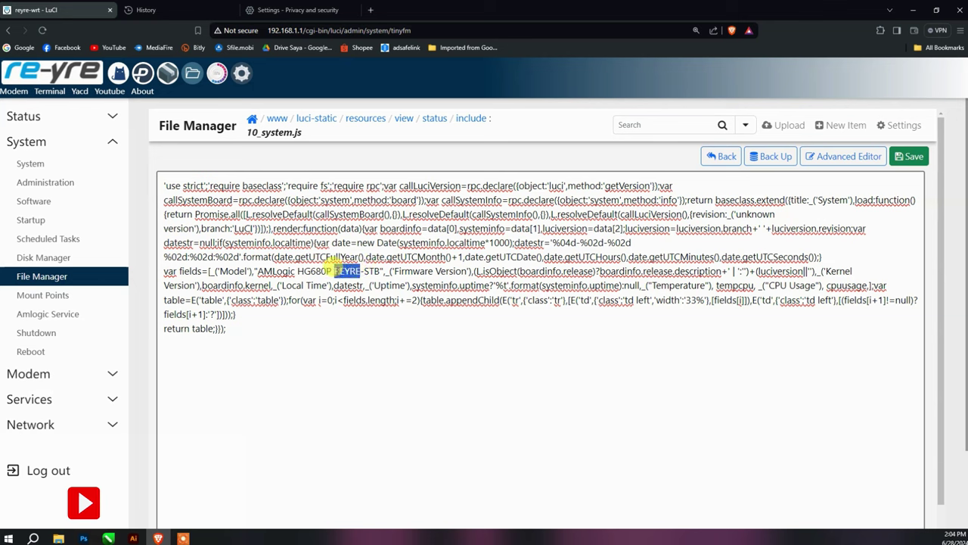
type("A")
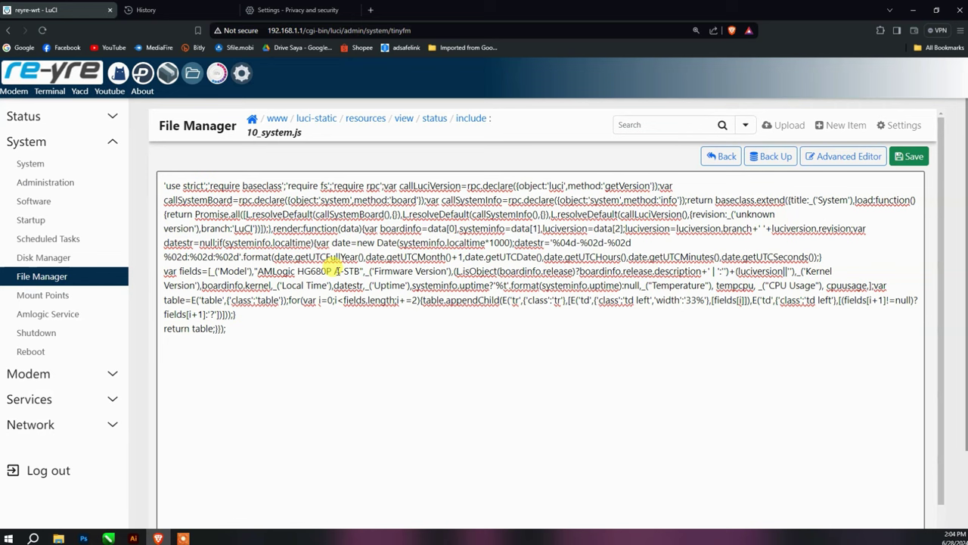
type("E")
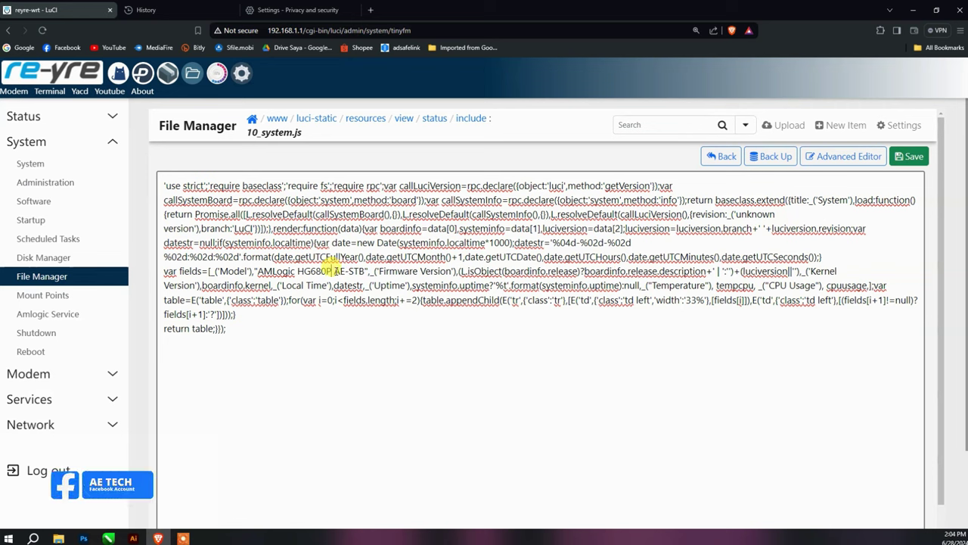
key("BackSpace")
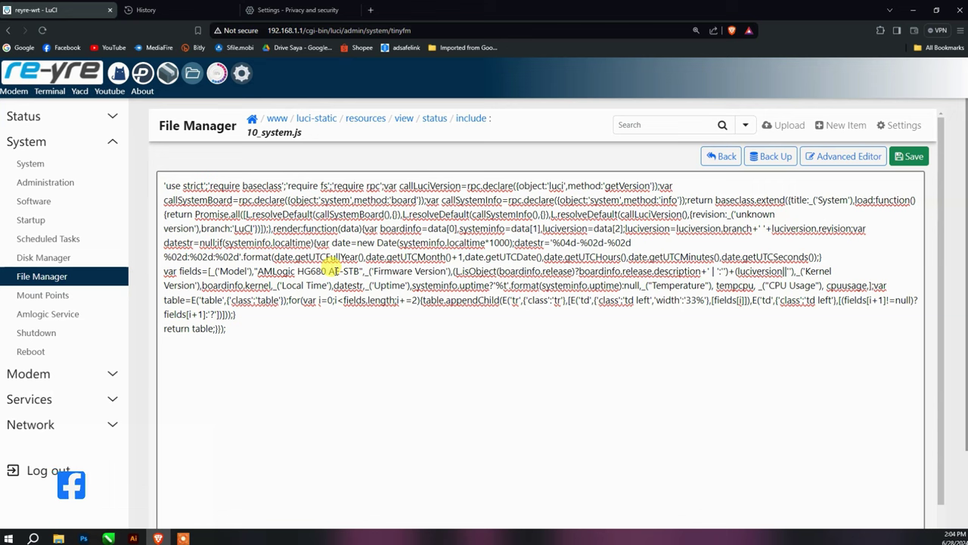
type("FJ")
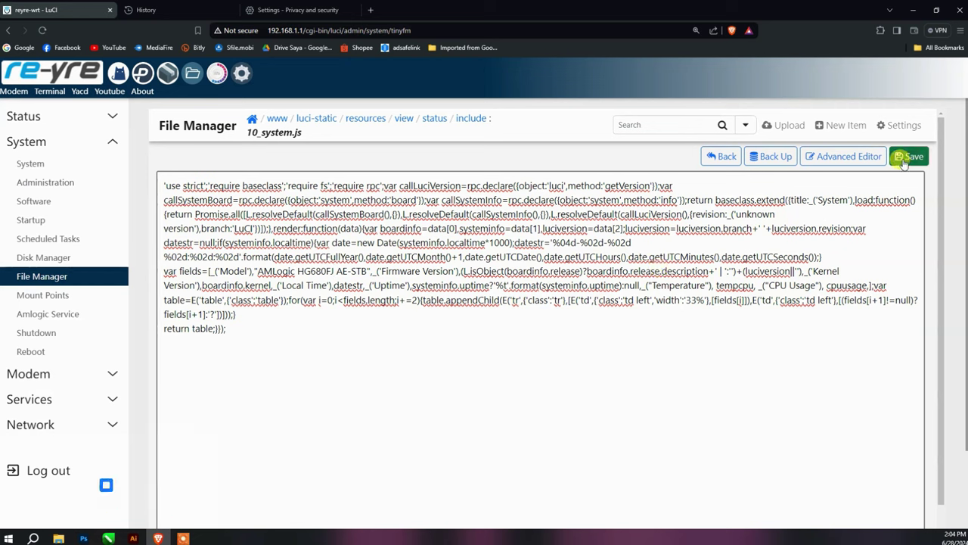
right_click(46, 112)
Step: Check in a new Status Overview tab that Model shows AMLogic HG680FJ AE-STB, then return to the editor
left_click(91, 119)
left_click(181, 10)
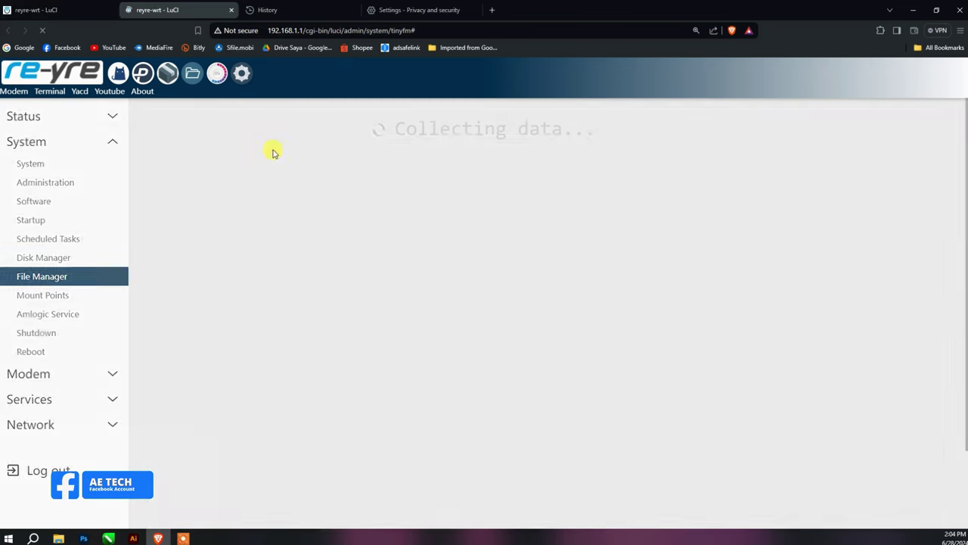
left_click(30, 116)
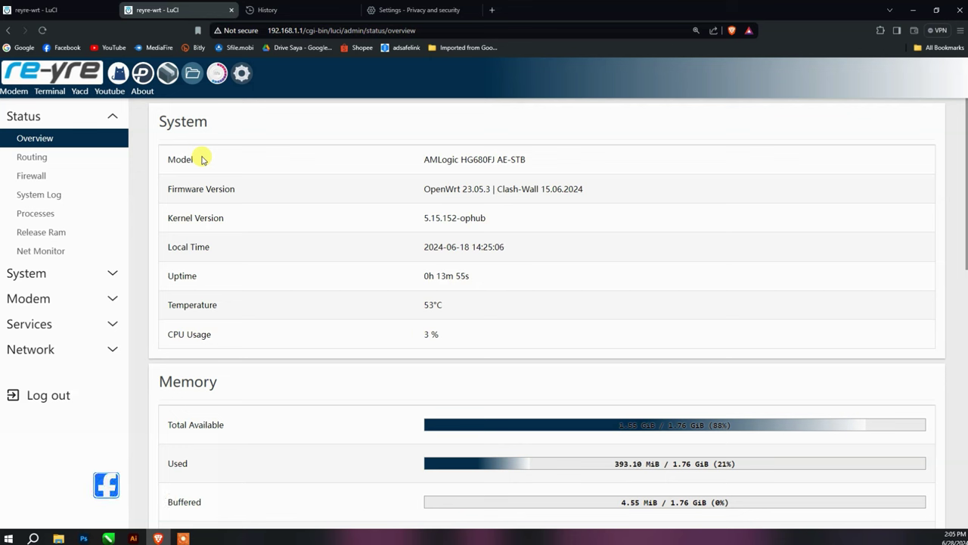
left_click(79, 10)
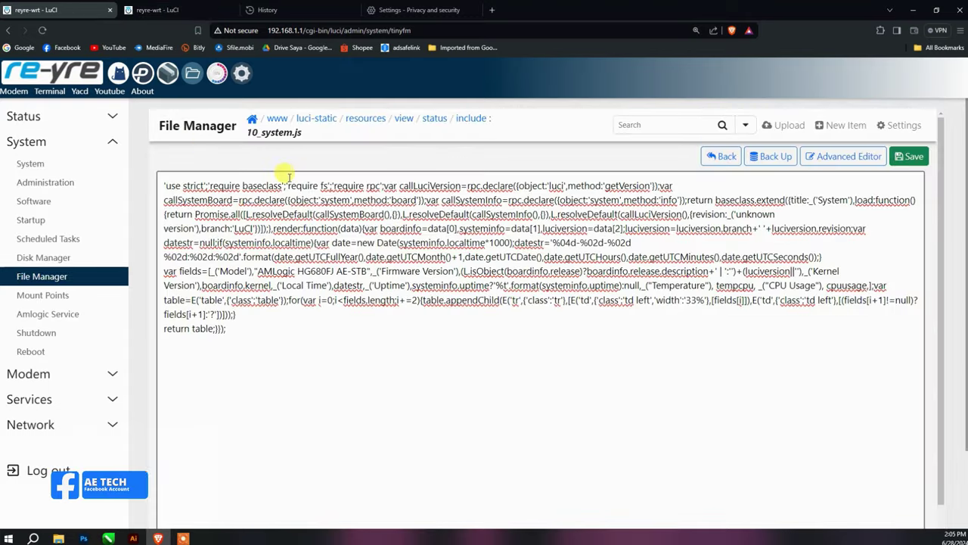
Step: Copy the Model field entry and paste a duplicate ahead of it in the fields line
left_click(373, 342)
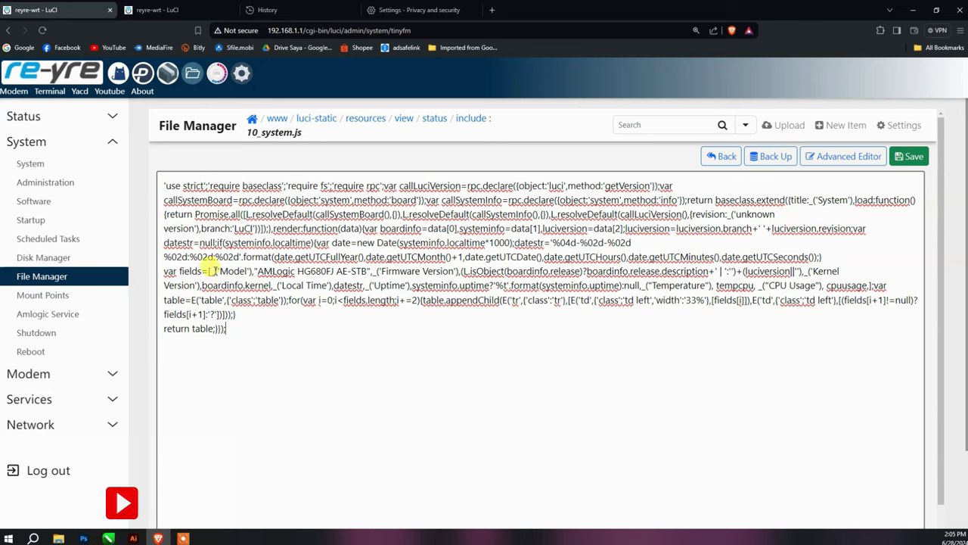
left_click_drag(215, 271, 372, 275)
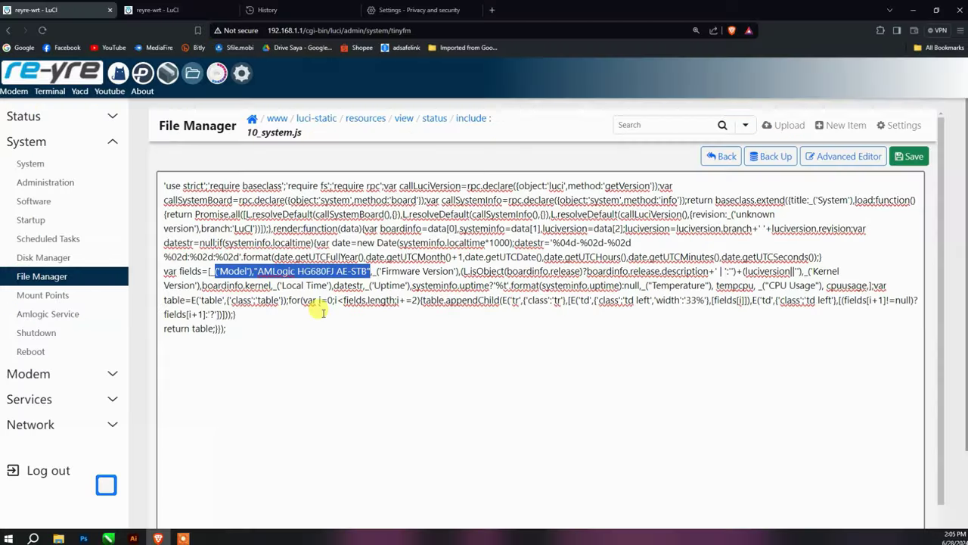
left_click(132, 225)
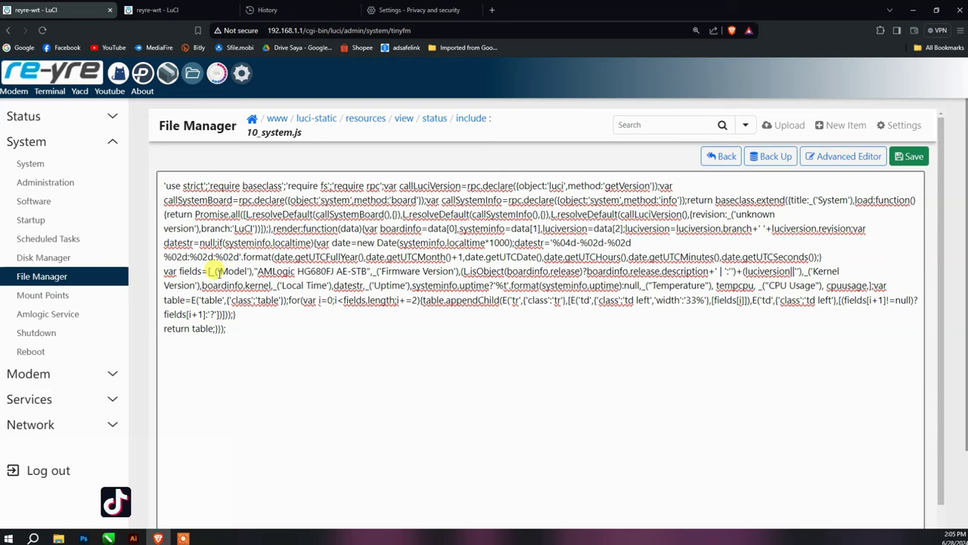
left_click_drag(214, 271, 372, 277)
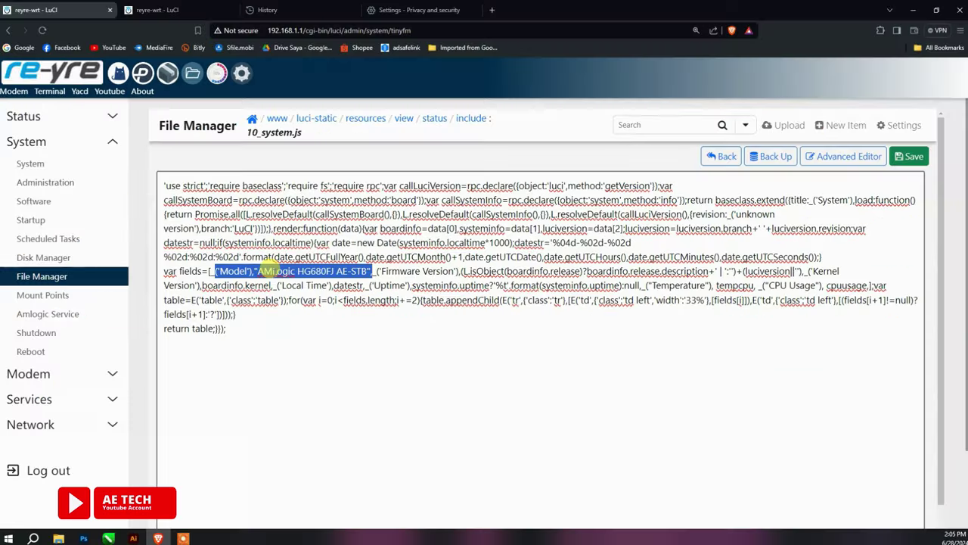
right_click(368, 282)
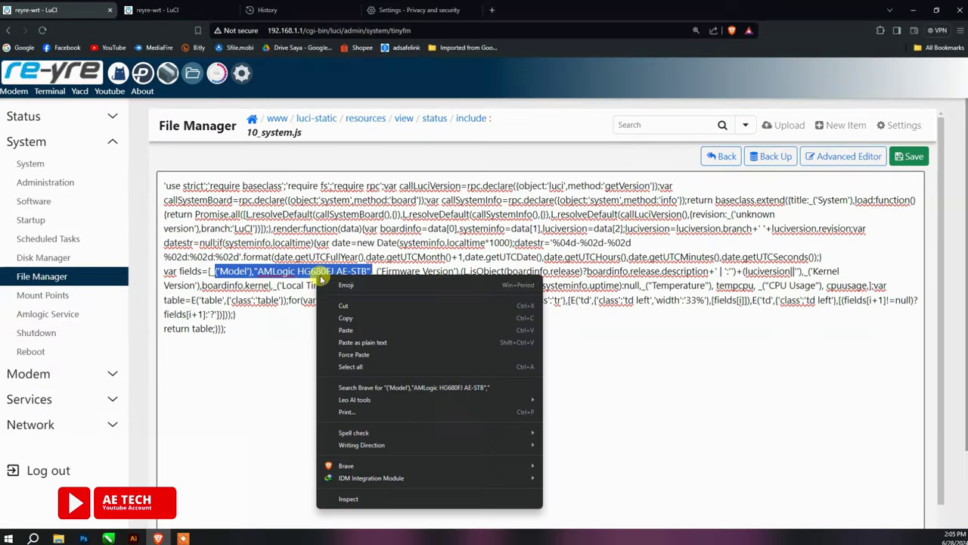
left_click(344, 315)
left_click(221, 275)
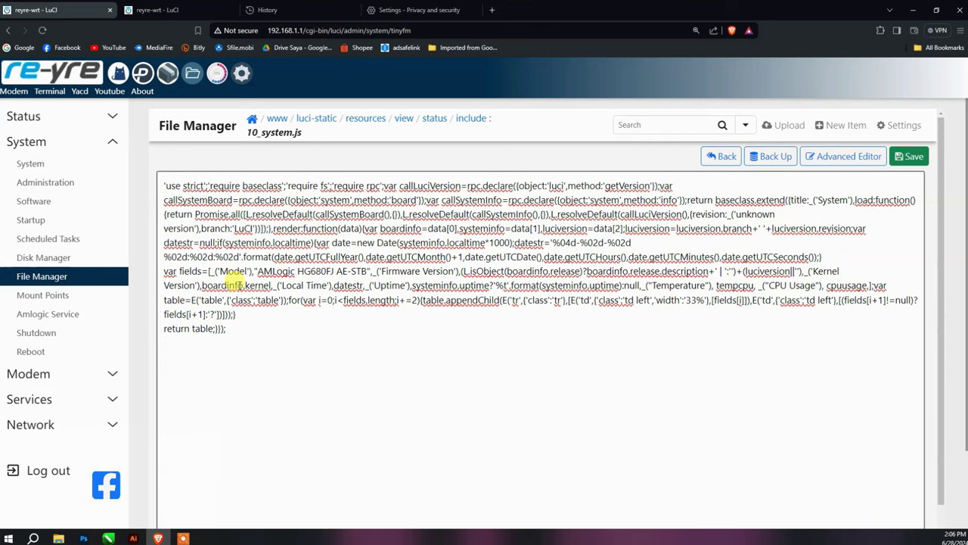
key("ctrl+v")
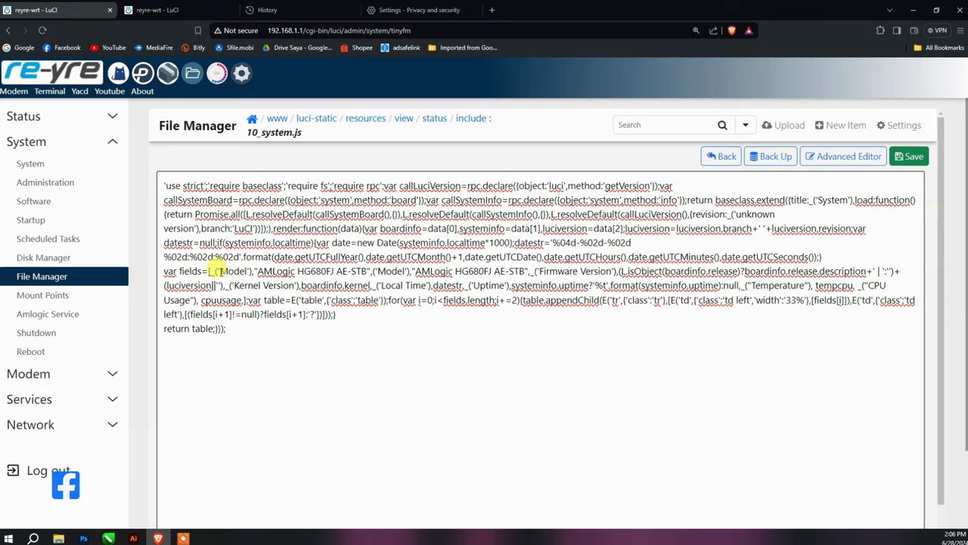
Step: Relabel the duplicate entry NAME and shorten its value to AE-STB
left_click_drag(219, 271, 241, 270)
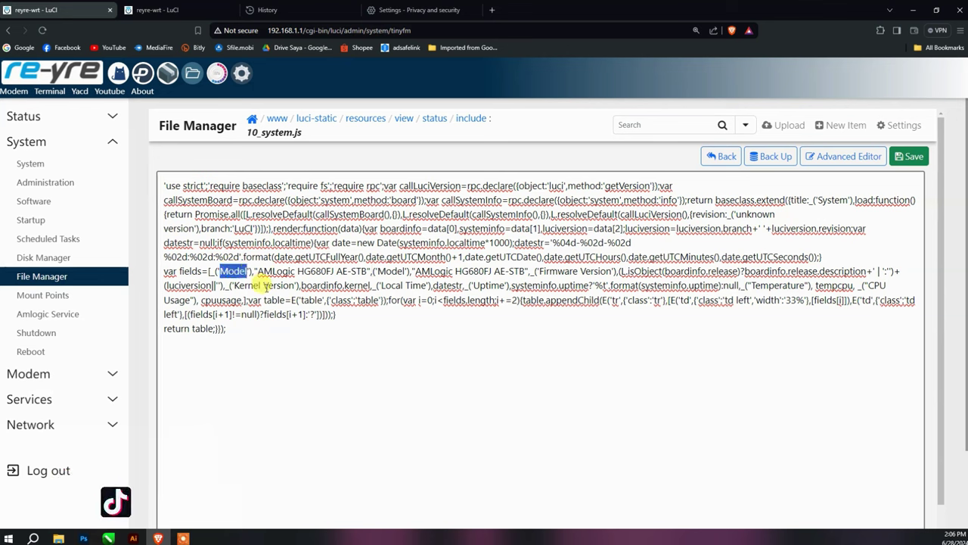
key("BackSpace")
type("NAMA")
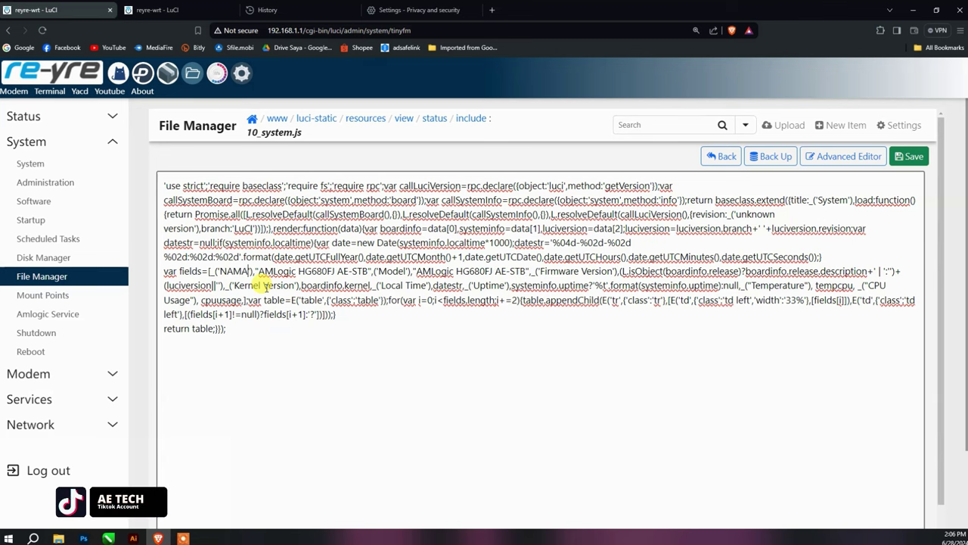
key("BackSpace")
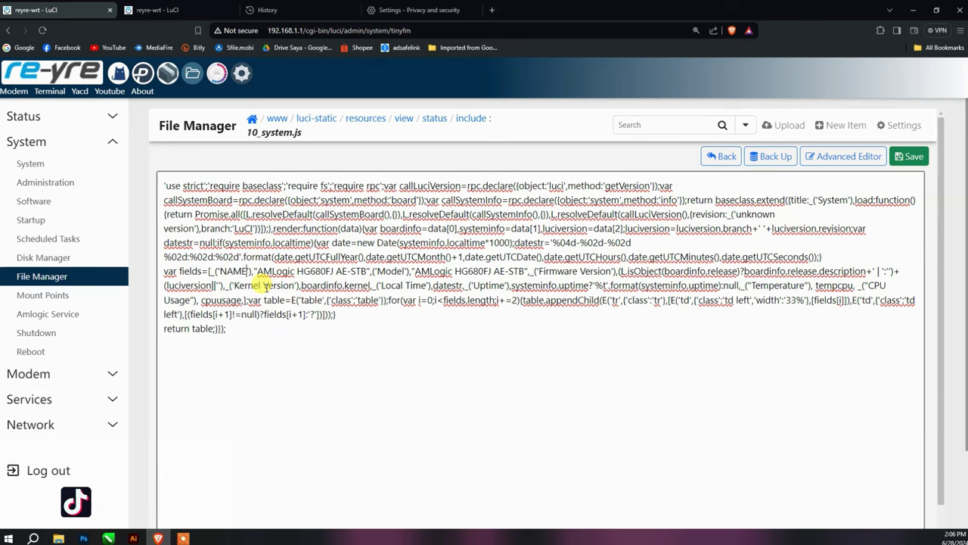
type("E")
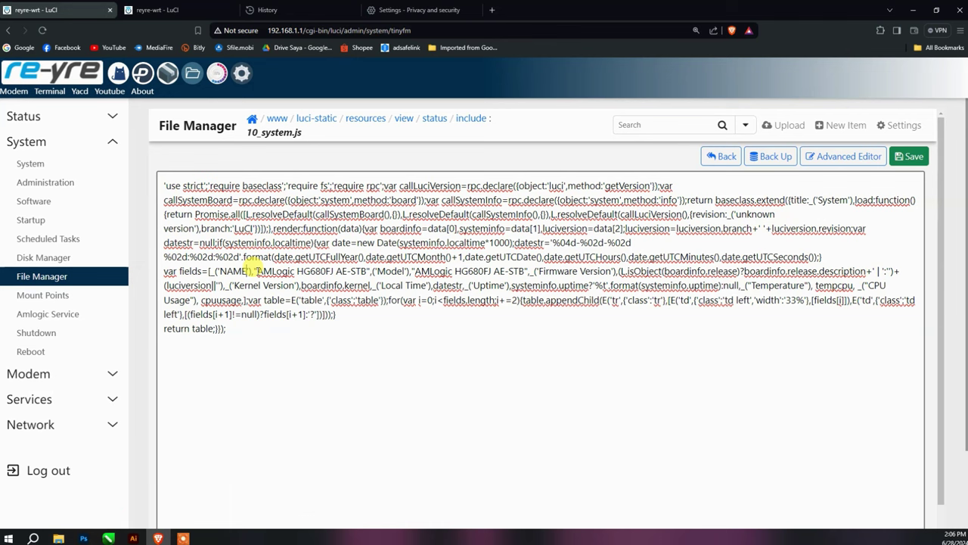
left_click_drag(257, 271, 365, 267)
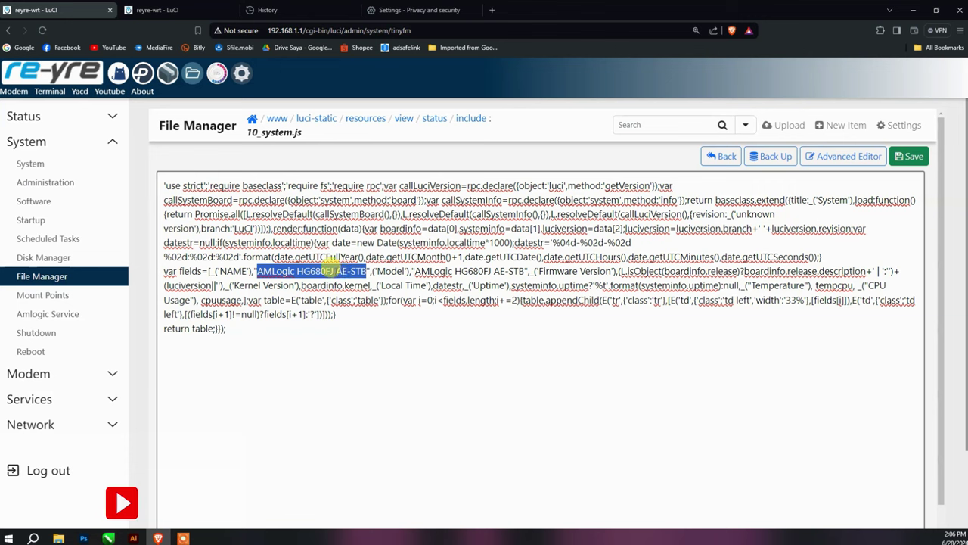
left_click_drag(347, 270, 261, 264)
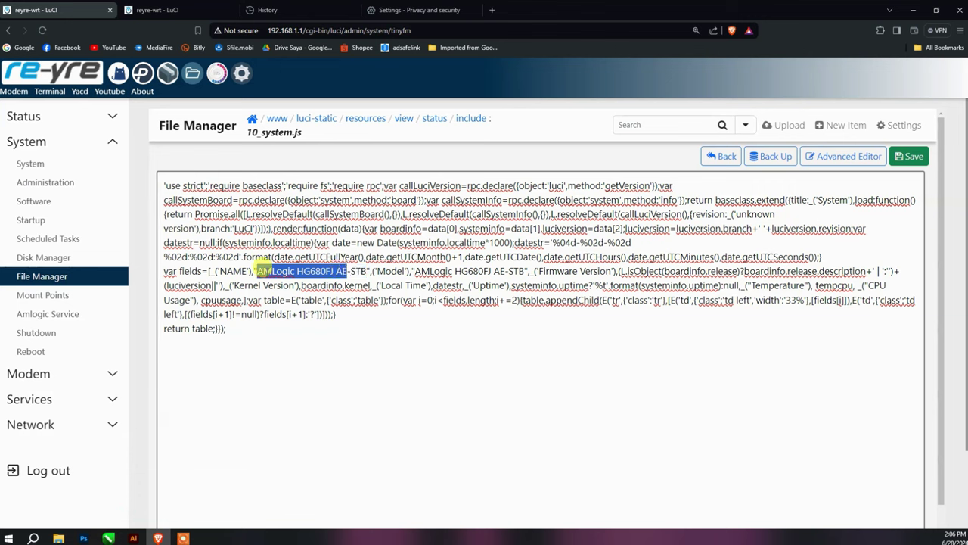
key("BackSpace")
type("AE")
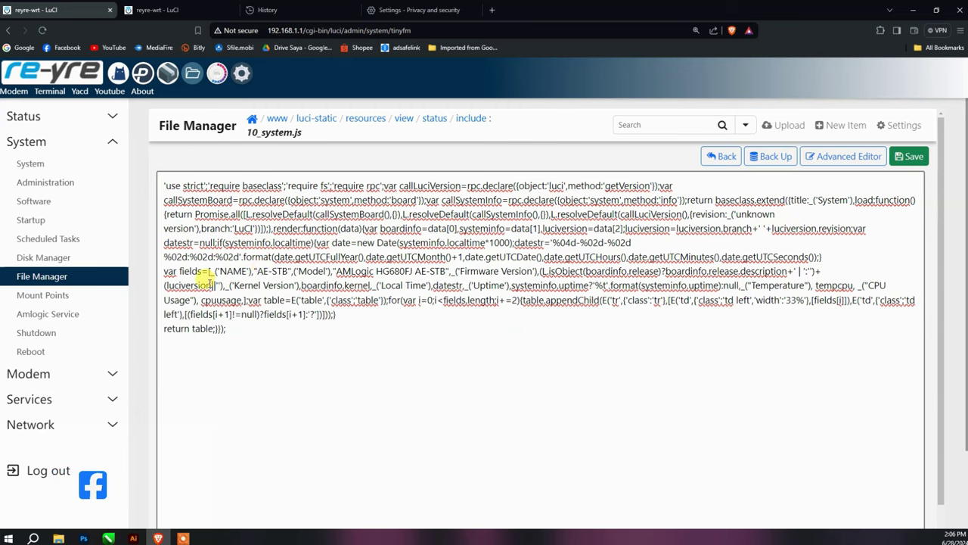
Step: Save 10_system.js and reload the Status Overview in the second tab
left_click(905, 157)
left_click(182, 10)
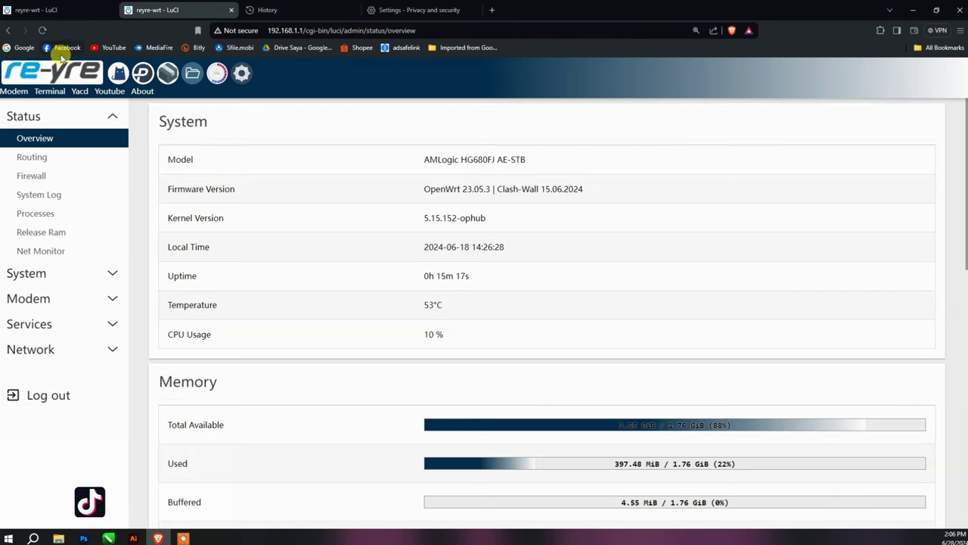
left_click(43, 30)
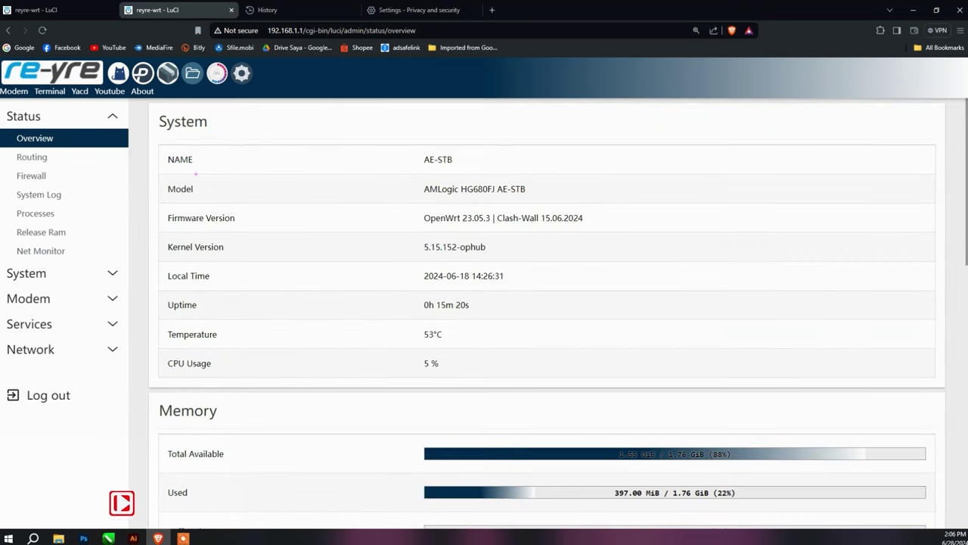
Step: Mark the new NAME row, its AE-STB value and the AMLogic model value on the overview
mouse_move(195, 162)
left_mouse_down()
mouse_move(204, 151)
mouse_move(215, 161)
left_mouse_up()
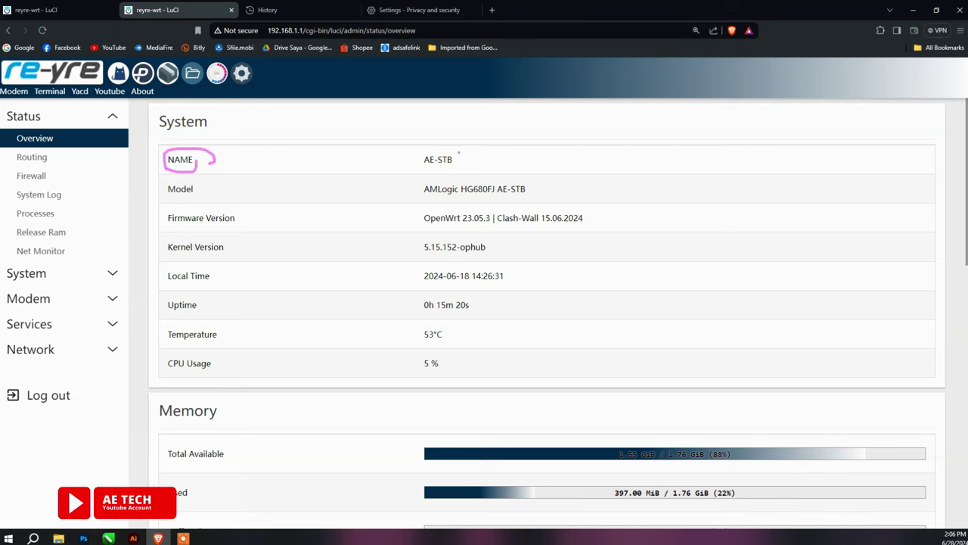
mouse_move(403, 141)
left_mouse_down()
mouse_move(390, 159)
mouse_move(482, 156)
left_mouse_up()
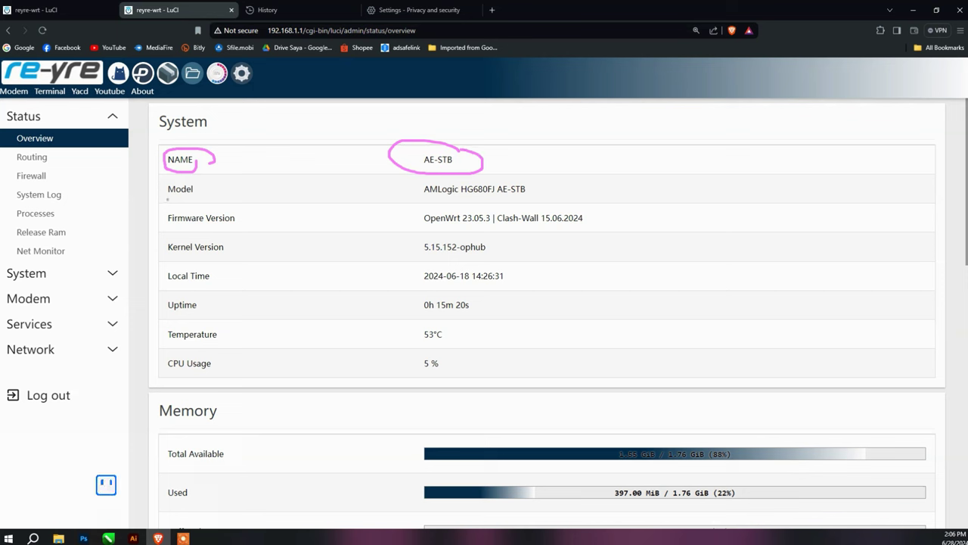
left_click_drag(442, 196, 551, 195)
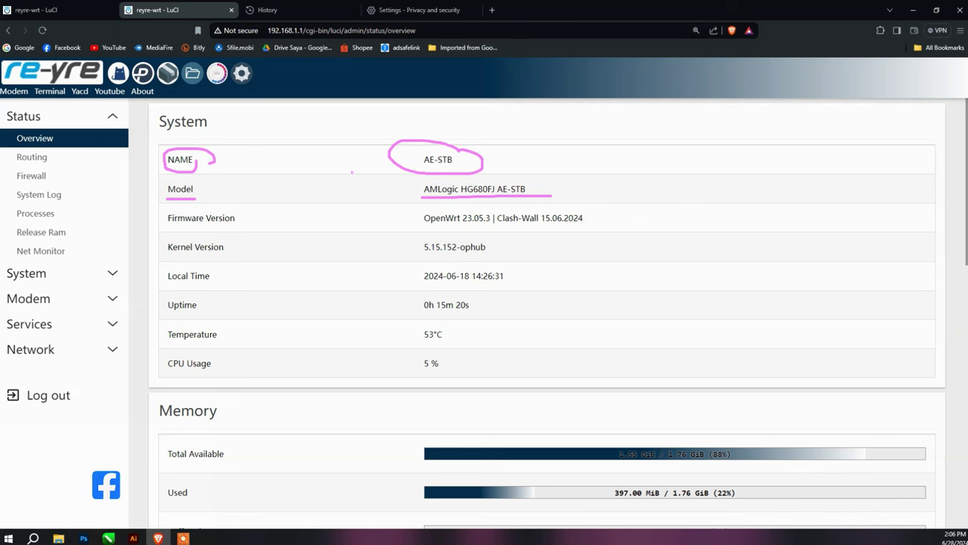
left_click(83, 10)
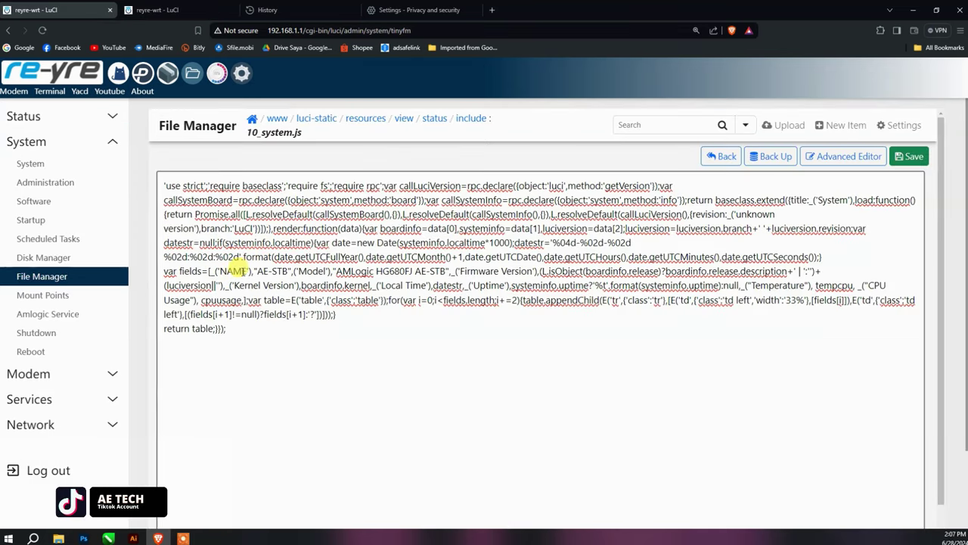
Step: Change the label NAME to Name, save, and reload the Overview showing Name AE-STB
left_click(247, 271)
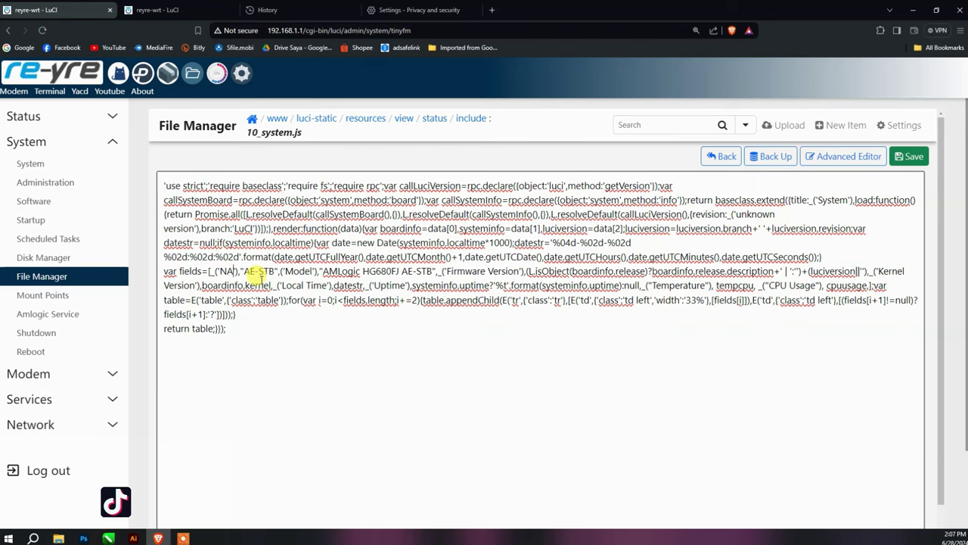
key("BackSpace")
key("BackSpace")
key("BackSpace")
type("AME")
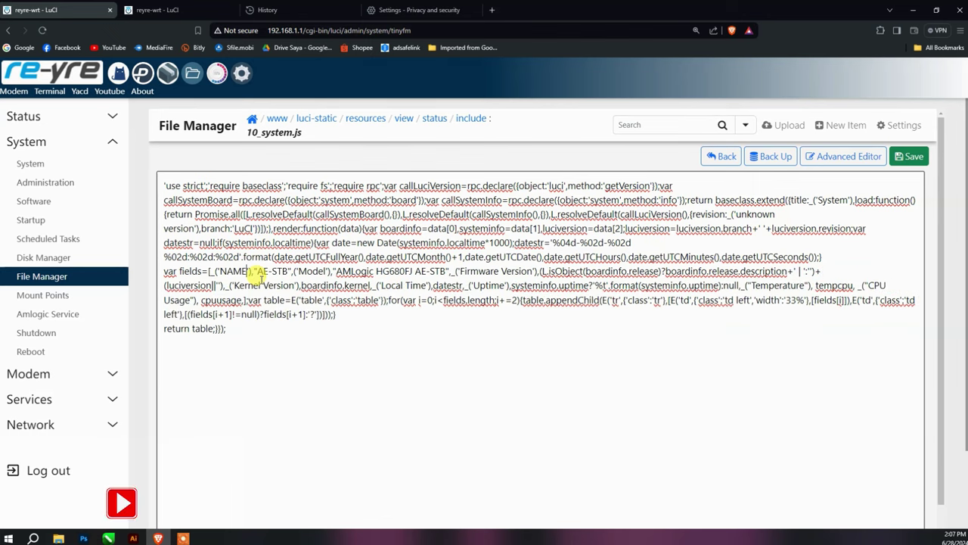
key("BackSpace")
key("BackSpace")
key("BackSpace")
type("ame")
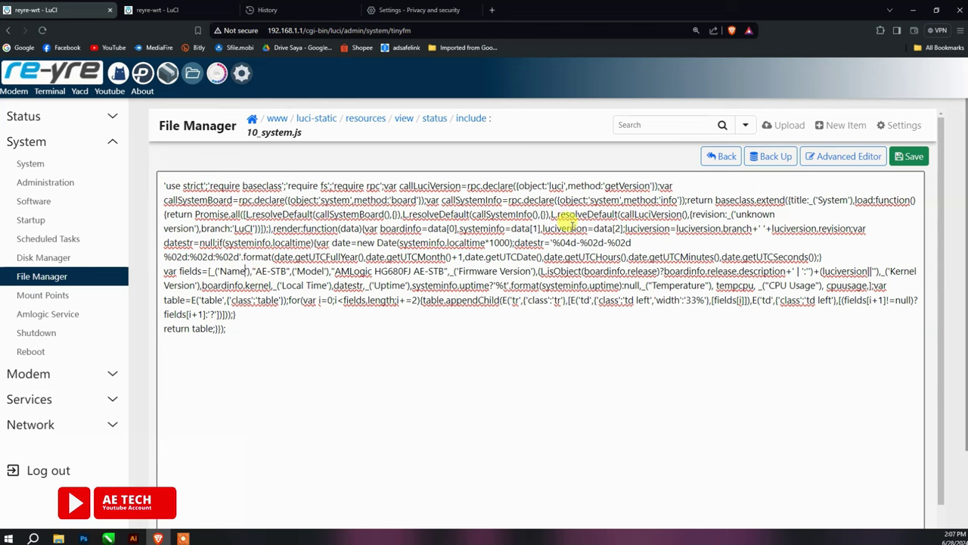
left_click(910, 156)
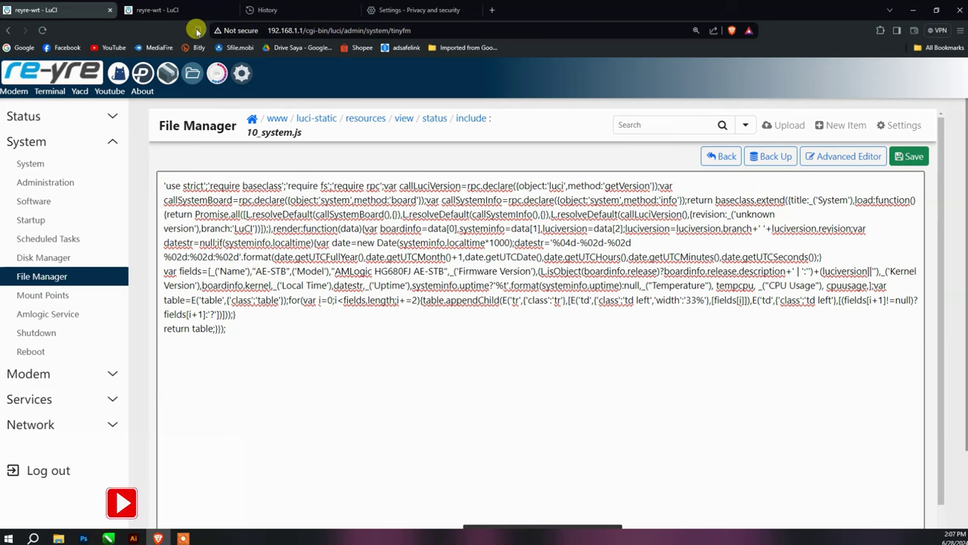
left_click(181, 10)
left_click(42, 31)
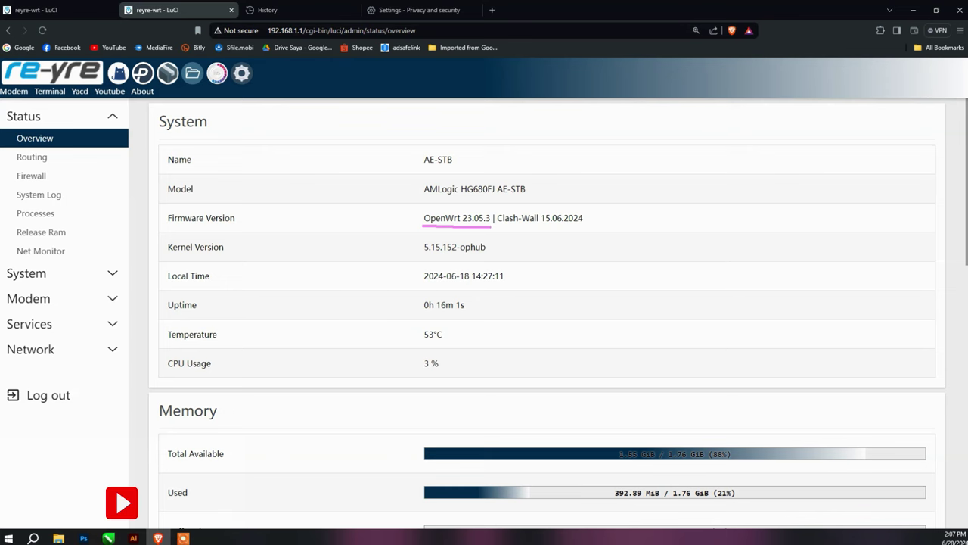
Step: Return the File Manager to the root folder listing bin, boot, dev, etc and lib
left_click(64, 11)
left_click(251, 118)
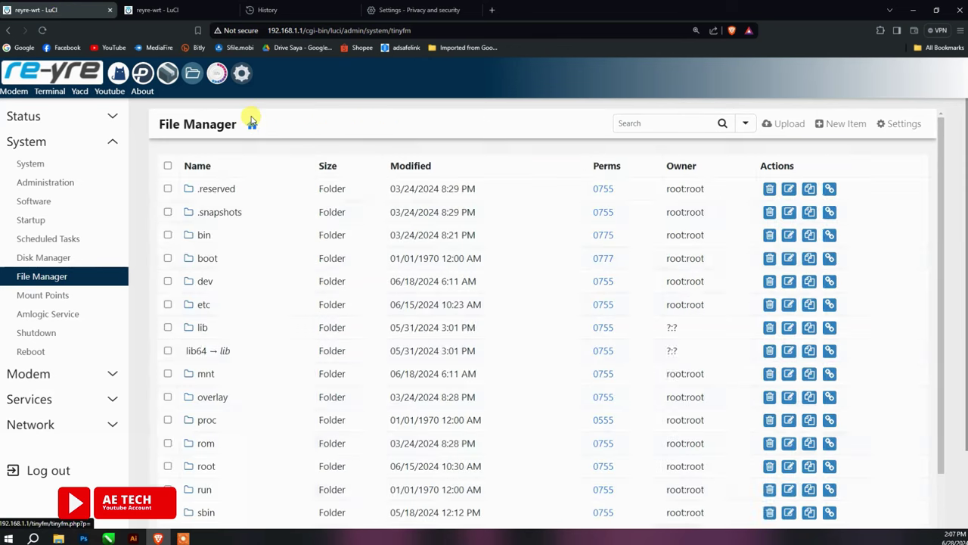
scroll(346, 199, "down", 5)
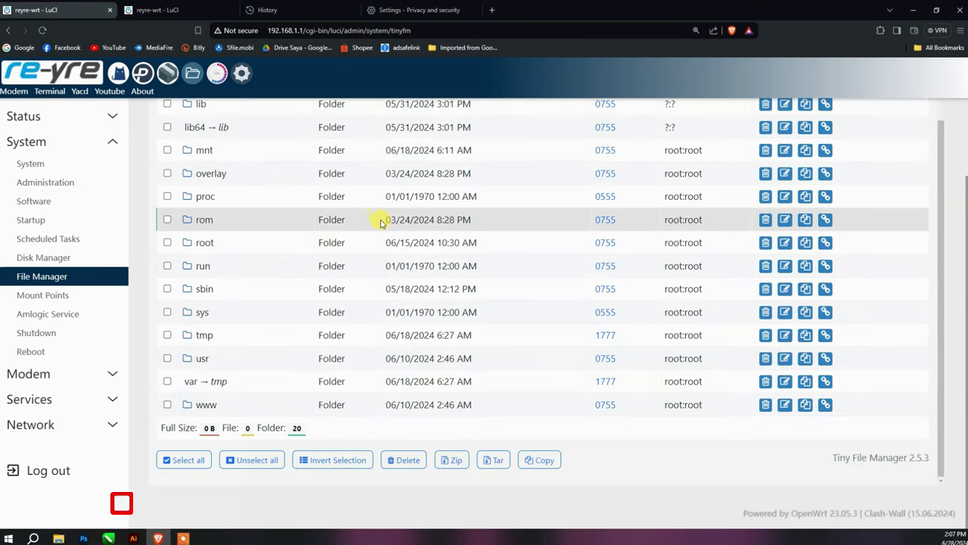
scroll(378, 218, "up", 2)
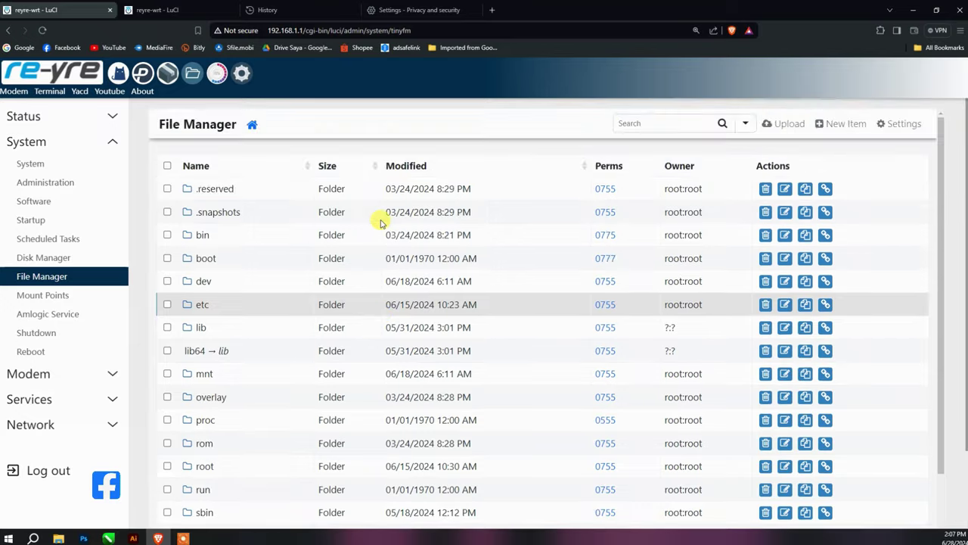
scroll(379, 217, "down", 2)
scroll(221, 270, "up", 2)
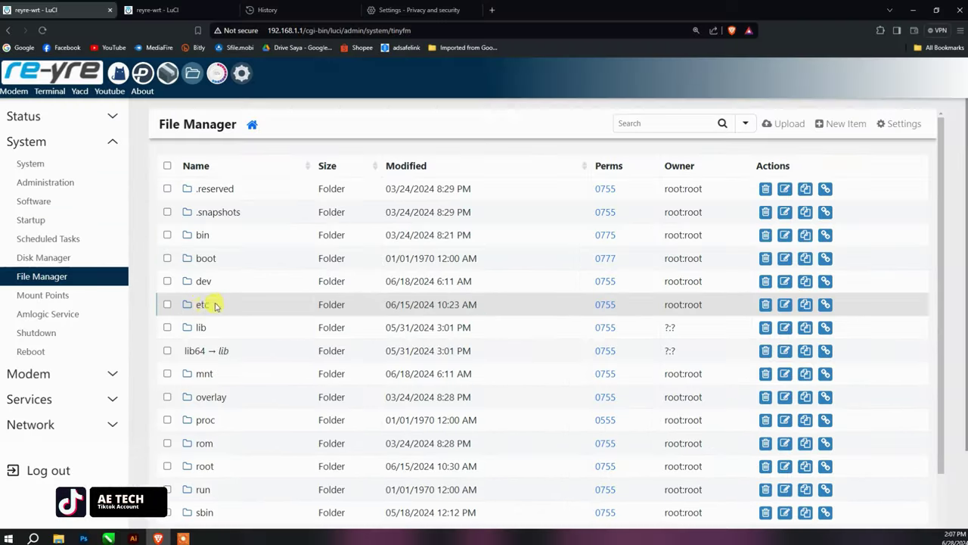
Step: Open the /etc folder and preview openwrt_release, which shows release 23.05.3
left_click(195, 305)
scroll(310, 340, "down", 3)
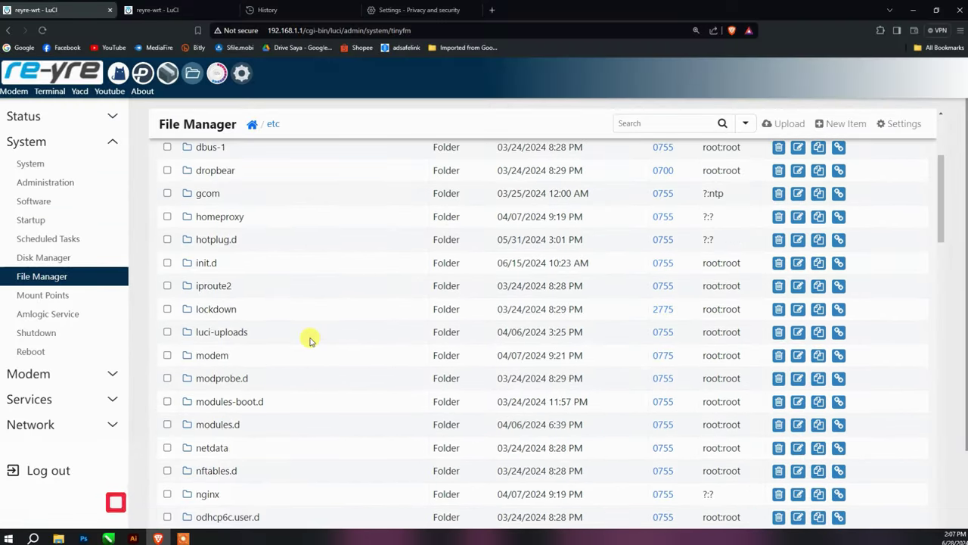
scroll(310, 340, "down", 4)
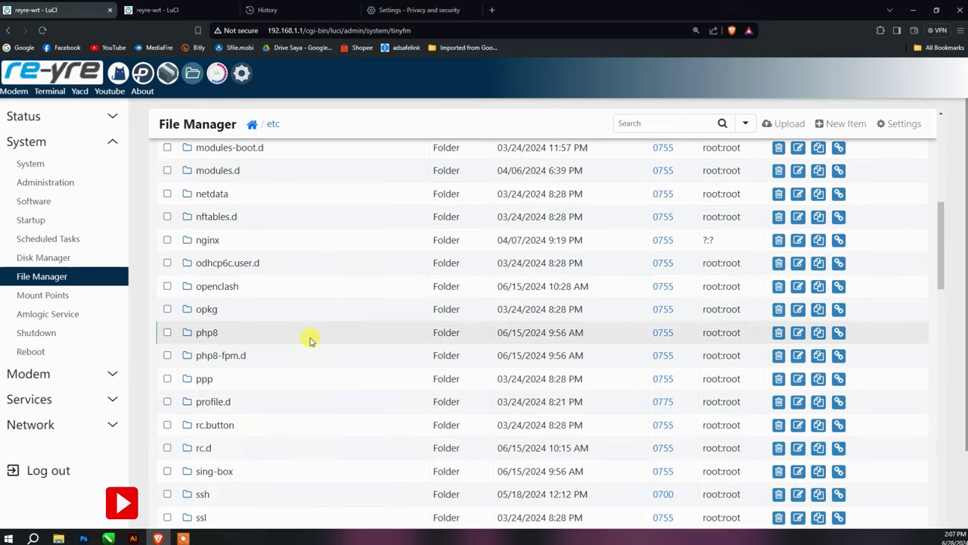
scroll(310, 341, "up", 4)
scroll(309, 341, "down", 2)
scroll(310, 341, "down", 7)
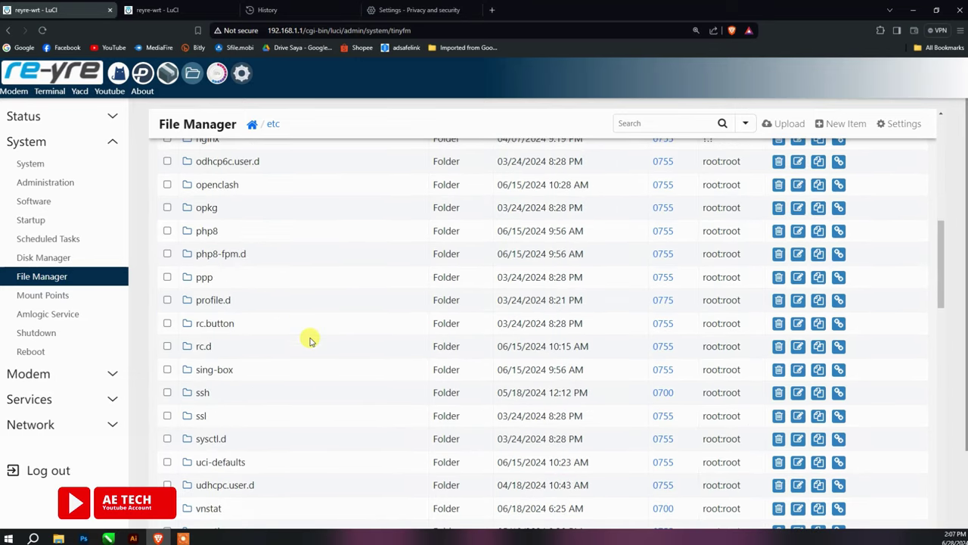
scroll(309, 341, "down", 12)
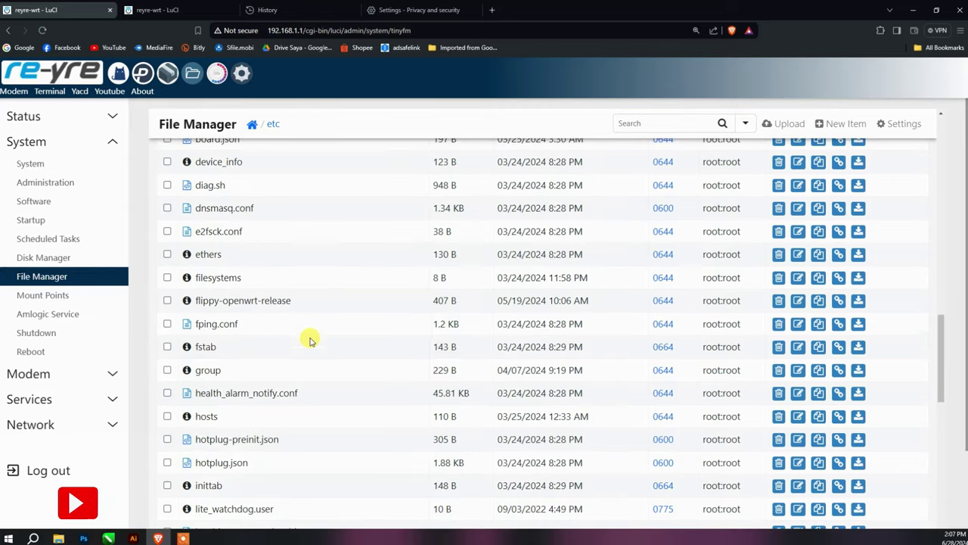
scroll(309, 340, "down", 5)
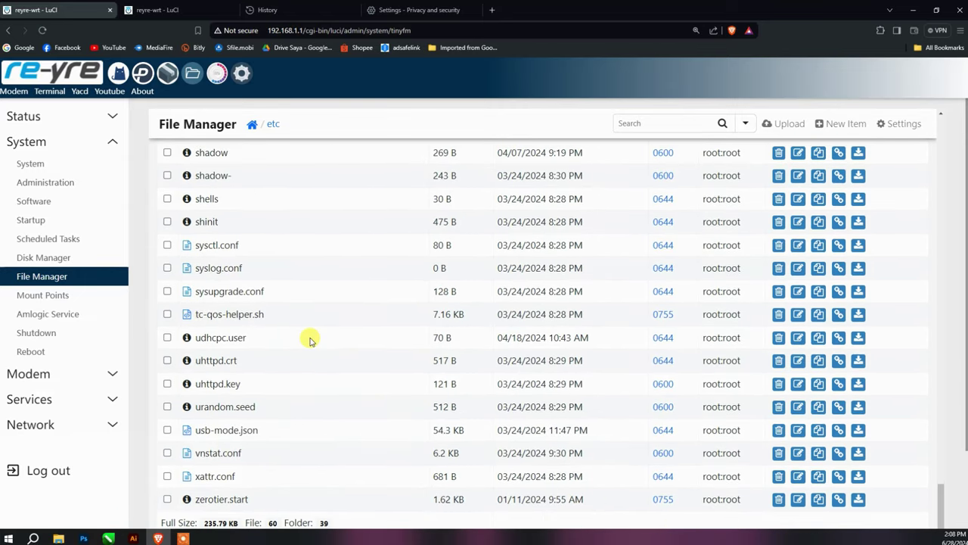
scroll(309, 340, "down", 3)
scroll(309, 340, "up", 3)
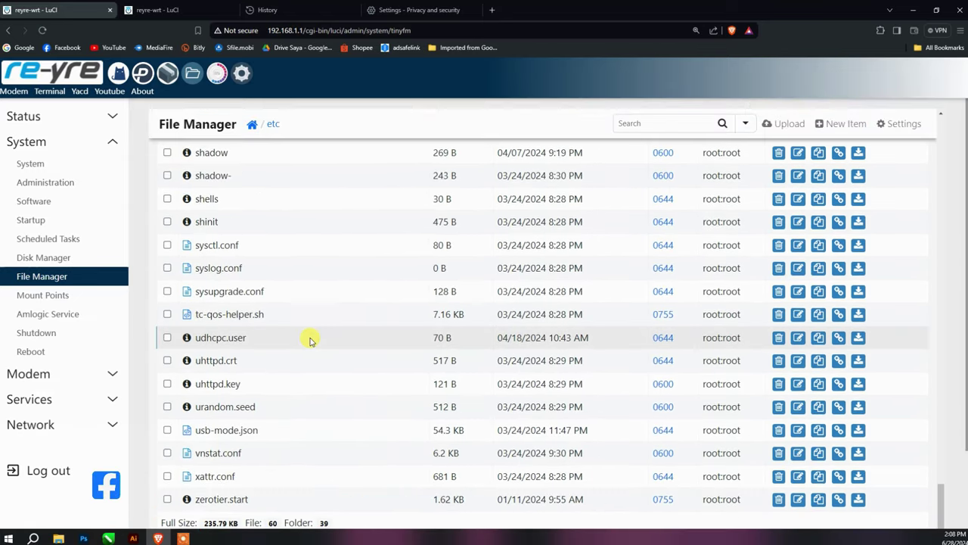
scroll(239, 315, "up", 6)
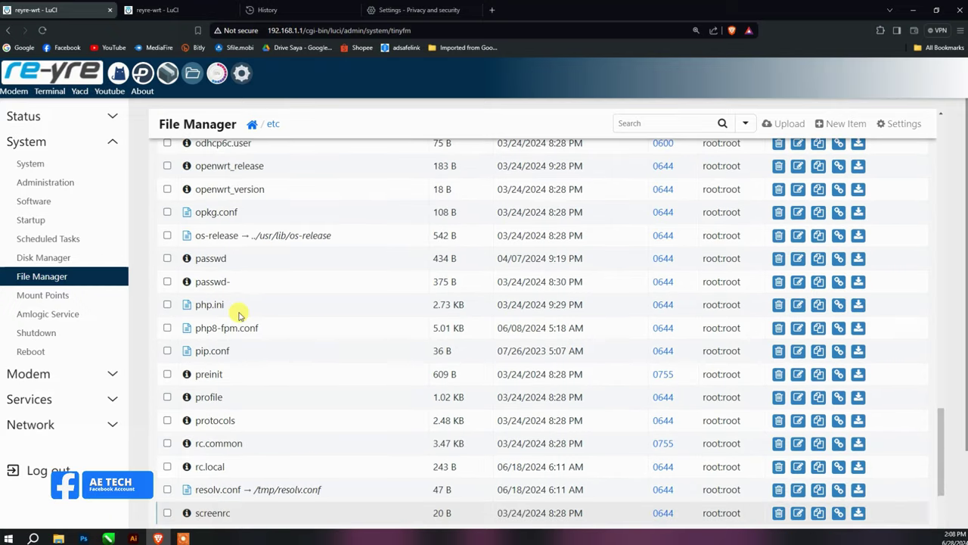
scroll(239, 315, "up", 3)
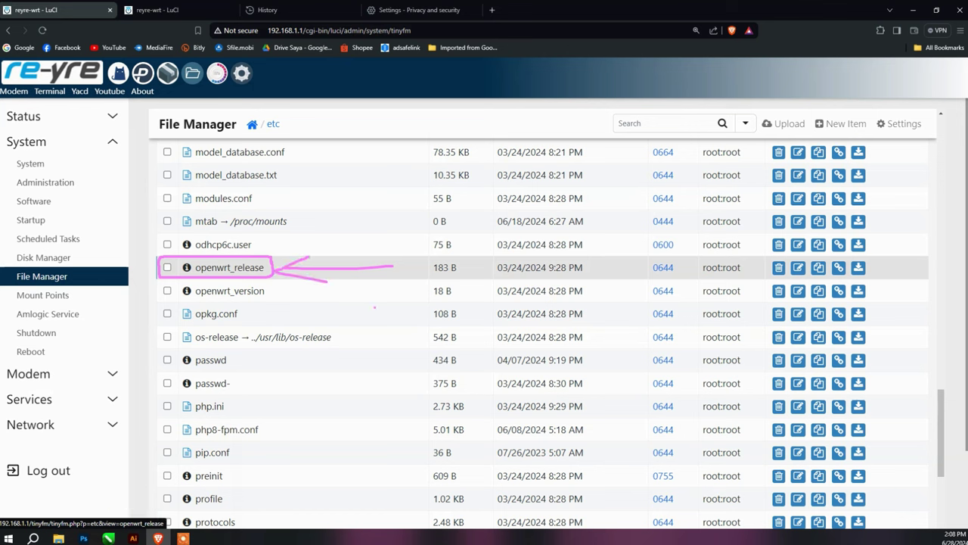
left_click(231, 269)
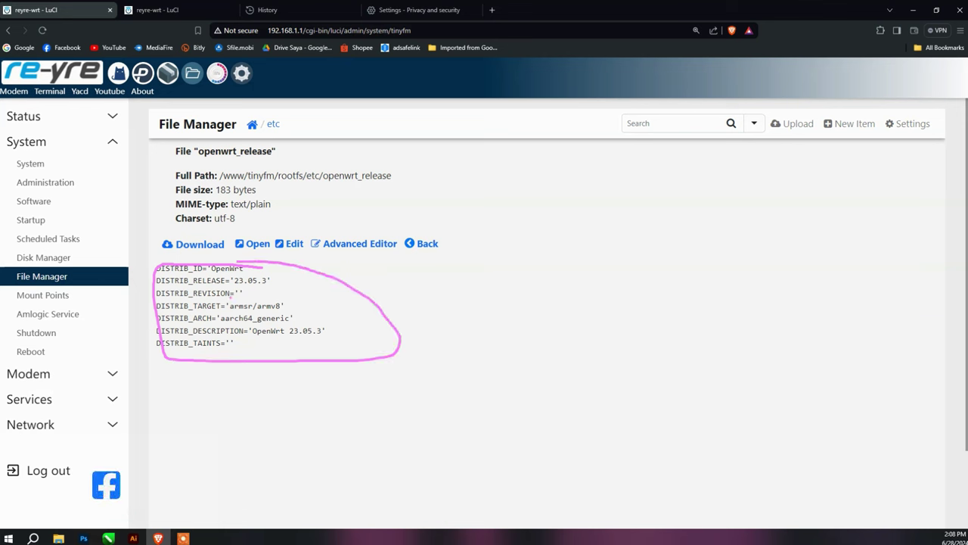
Step: Edit openwrt_release, changing the version number 23.05.3 to 26.05.3
left_click(290, 244)
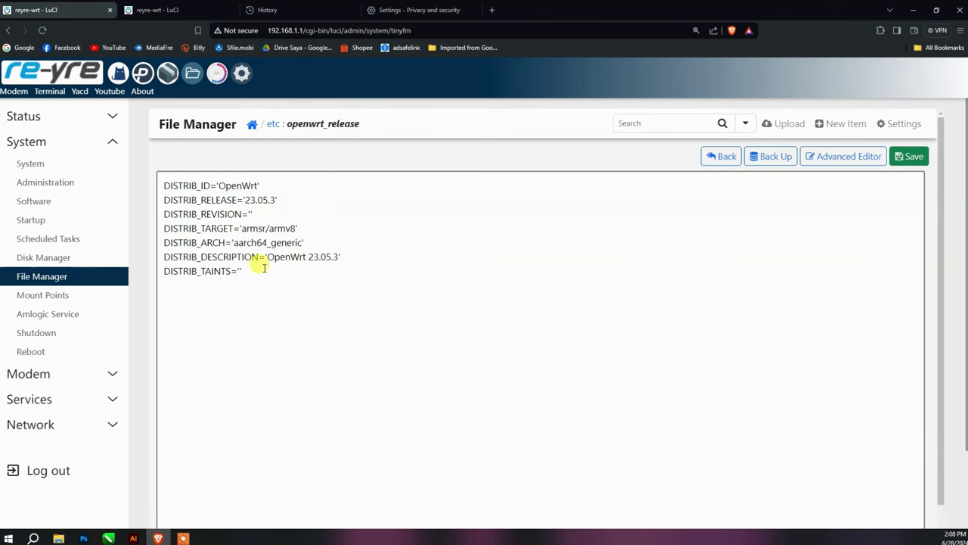
left_click(321, 258)
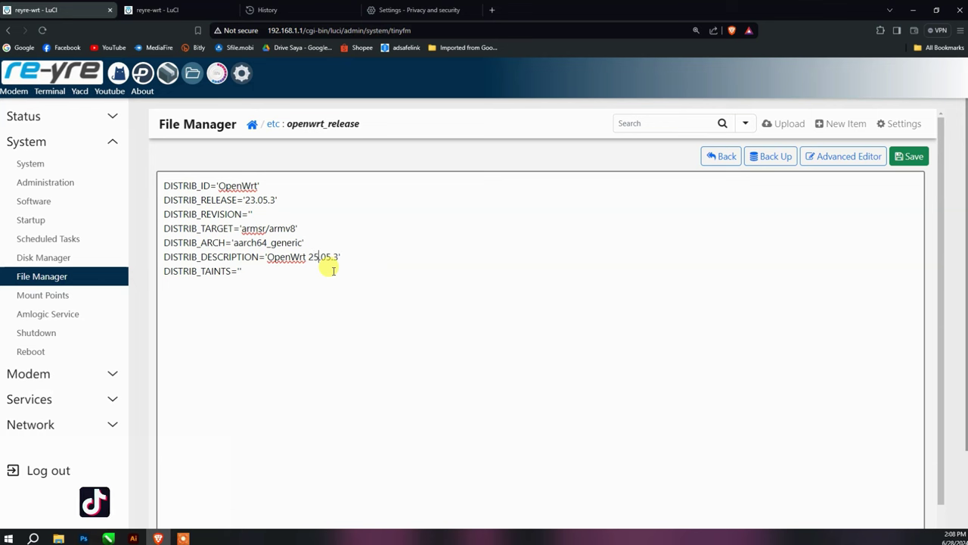
key("Delete")
type("6")
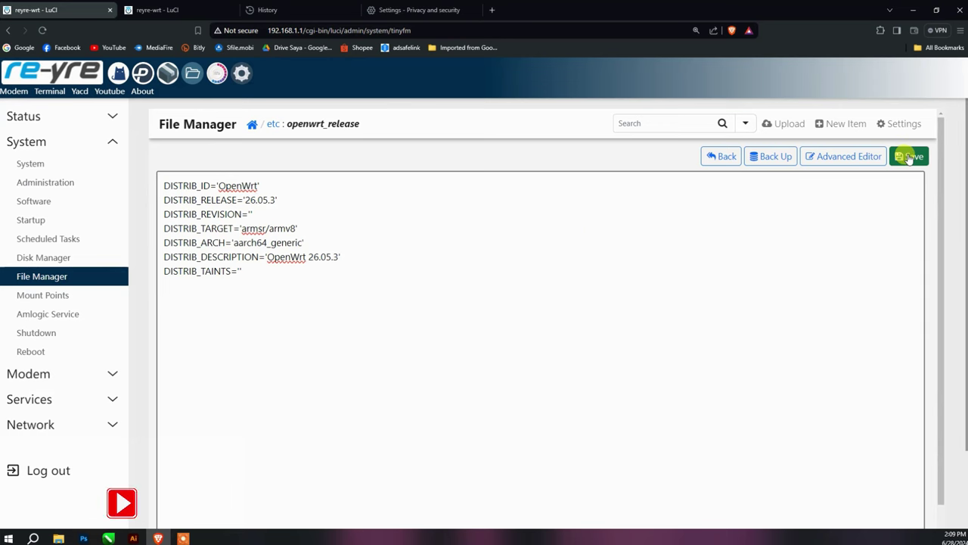
Step: Reload the Status Overview to confirm Firmware Version OpenWrt 26.05.3, then return to the editor
left_click(178, 9)
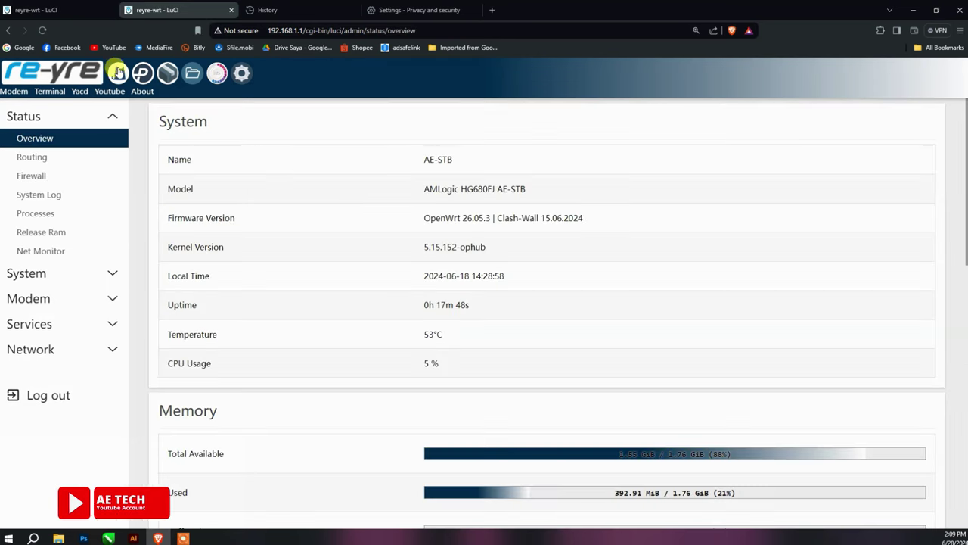
left_click(42, 30)
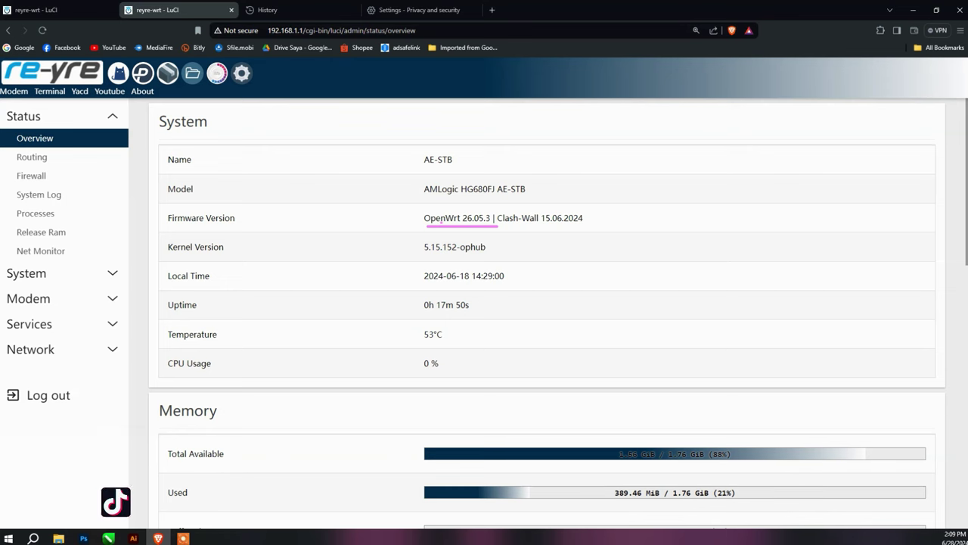
left_click(58, 9)
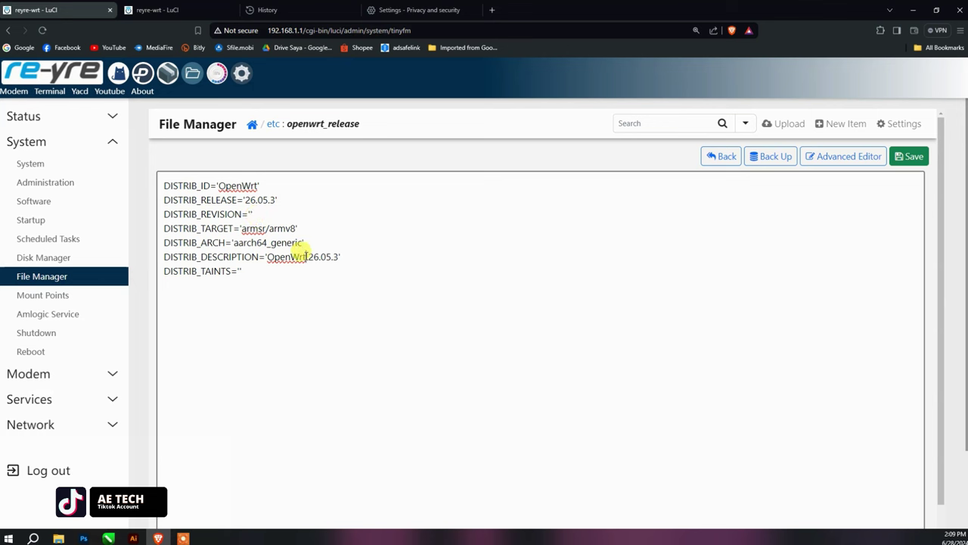
Step: Replace 'OpenWrt' with 'Version' in the DISTRIB_DESCRIPTION line of openwrt_release
left_click_drag(305, 256, 266, 257)
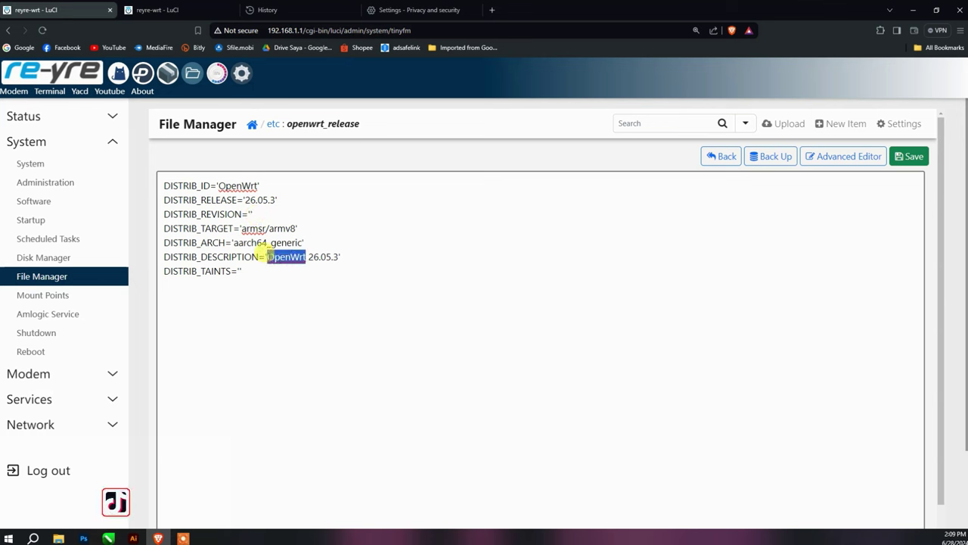
type("Versioan")
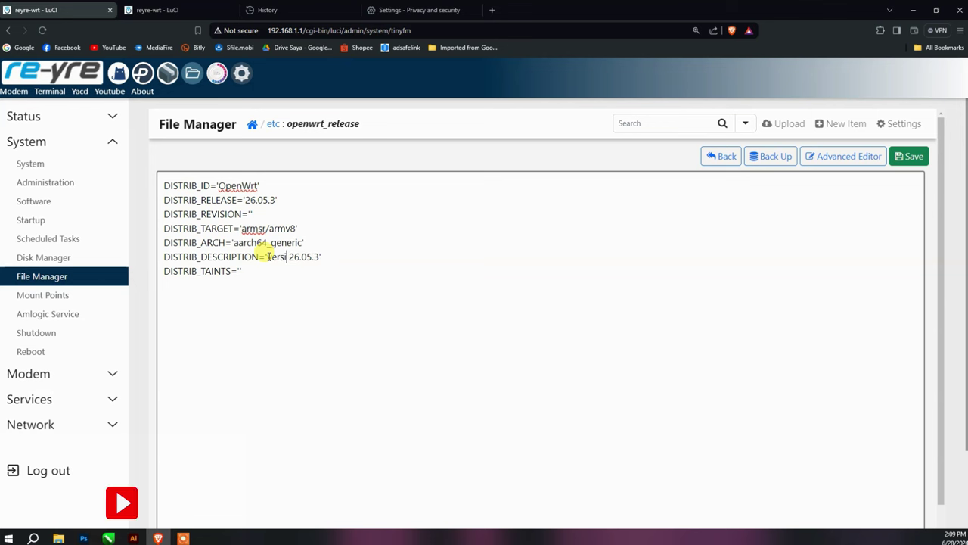
key("BackSpace")
key("BackSpace")
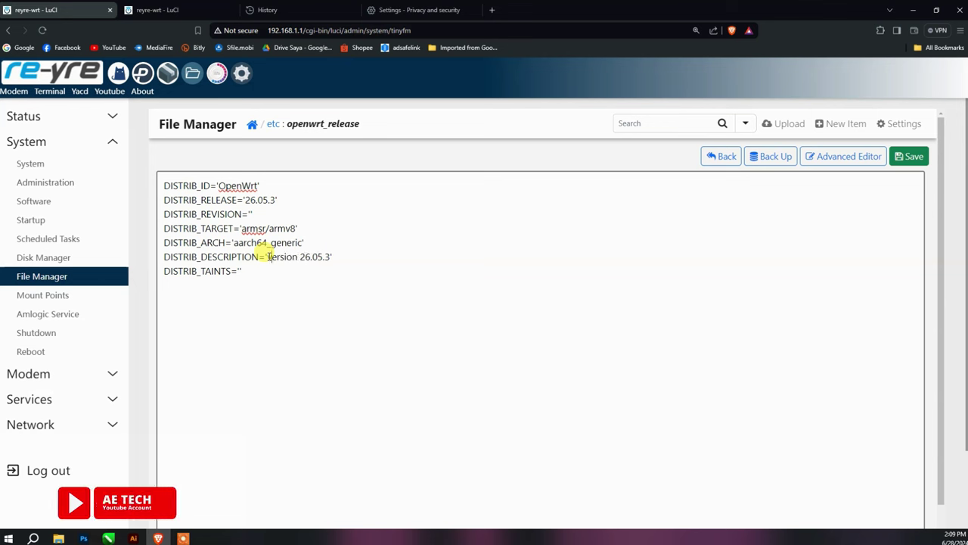
type("n")
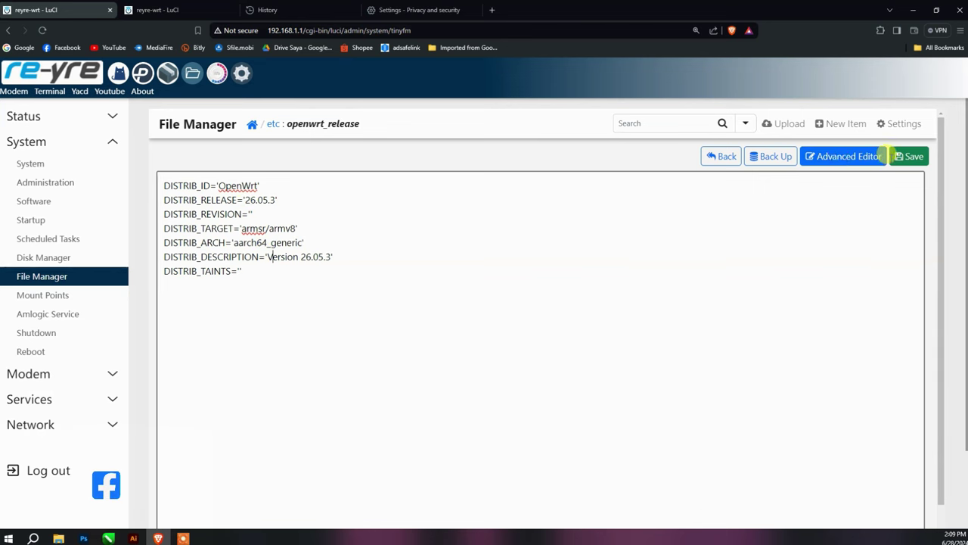
left_click(152, 9)
Step: Reload the Overview to see 'Version 26.05.3 | Clash-Wall 15.06.2024', then return to File Manager
left_click(47, 31)
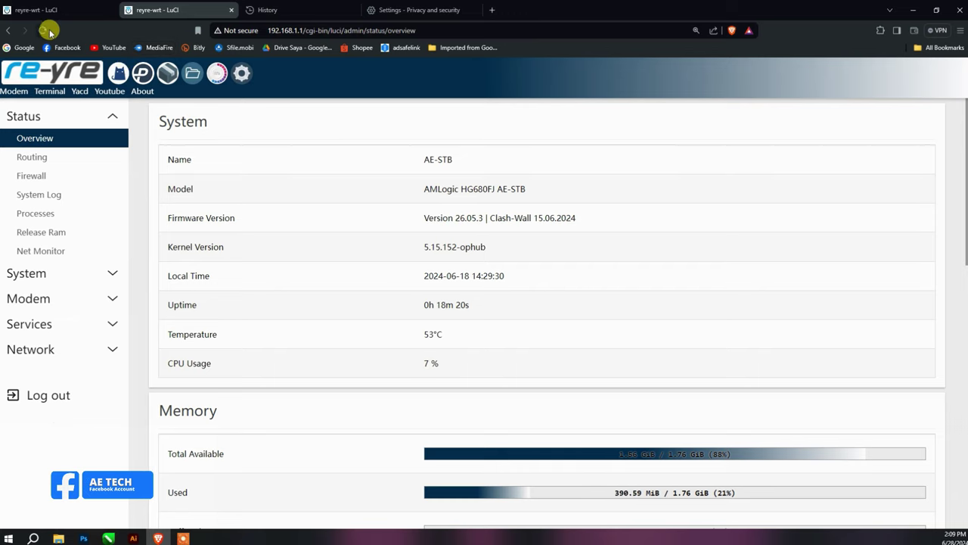
left_click(47, 31)
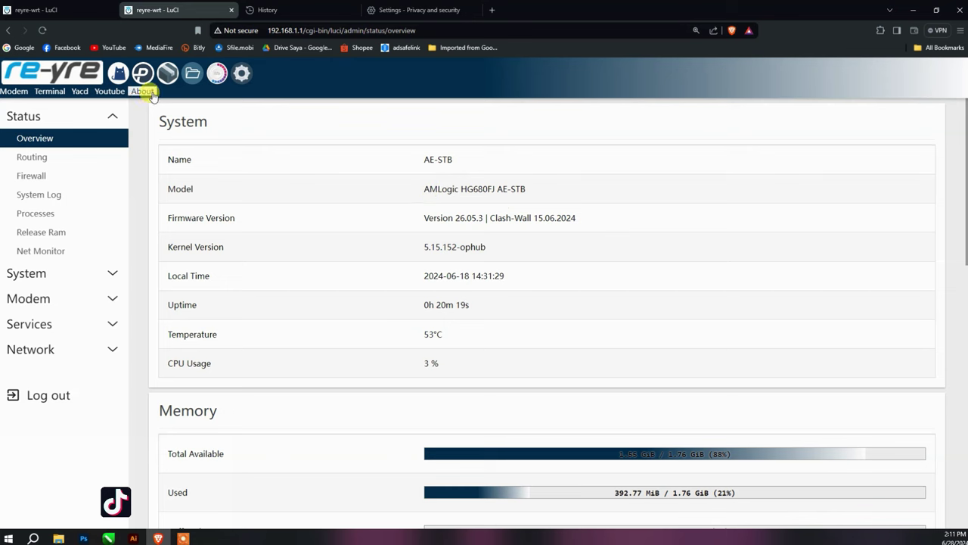
left_click(75, 10)
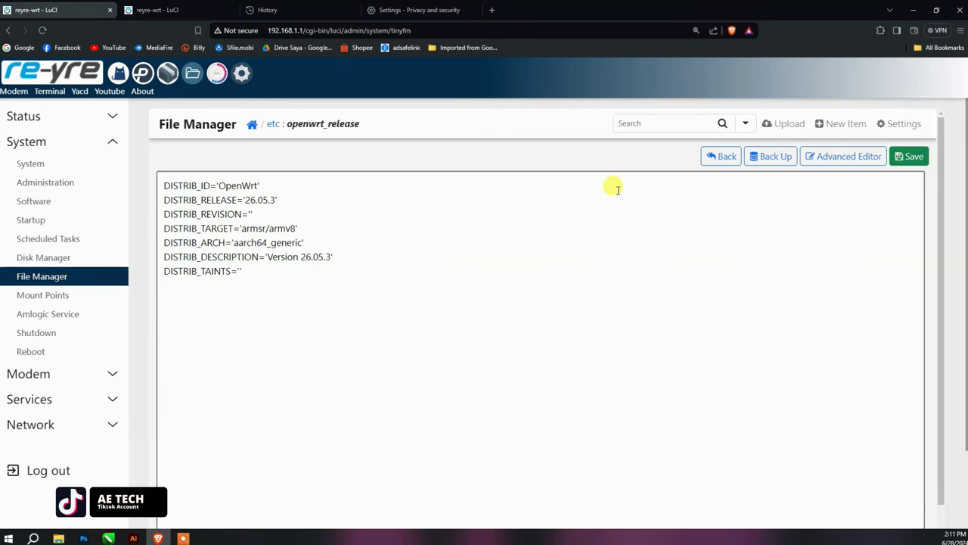
Step: Preview /etc/openwrt_version, showing revision r23809-234f1a2efa, then go back to the /etc listing
left_click(272, 125)
scroll(356, 277, "down", 15)
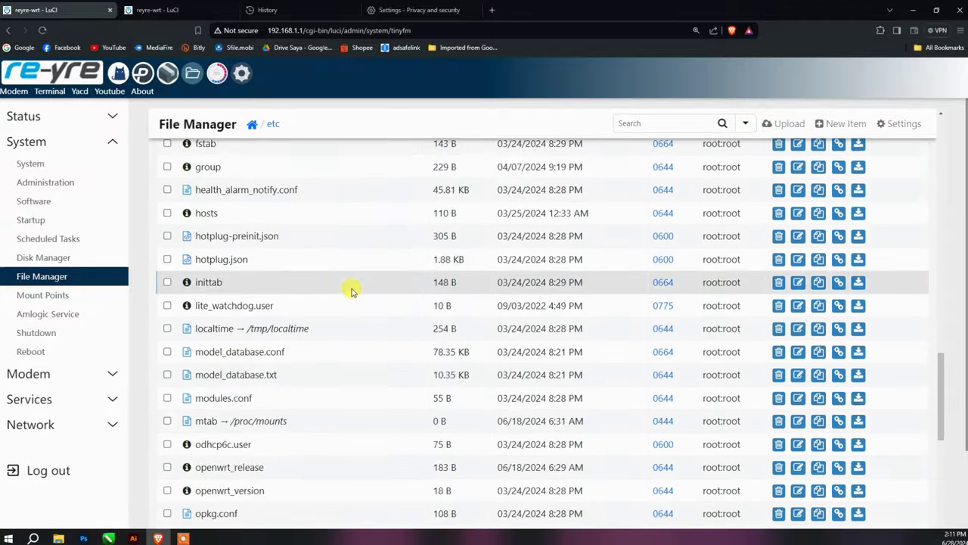
scroll(347, 296, "down", 8)
scroll(313, 307, "up", 12)
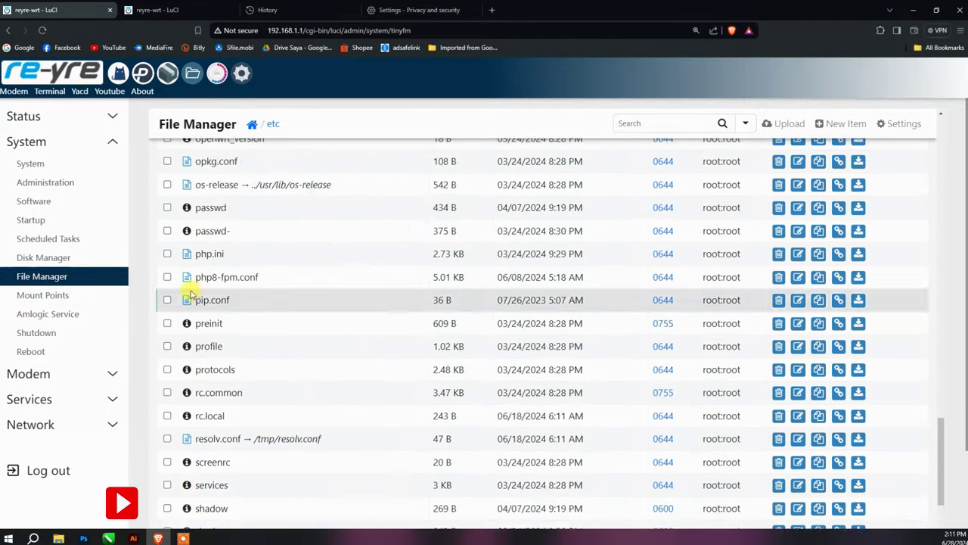
scroll(186, 290, "up", 3)
scroll(205, 277, "down", 4)
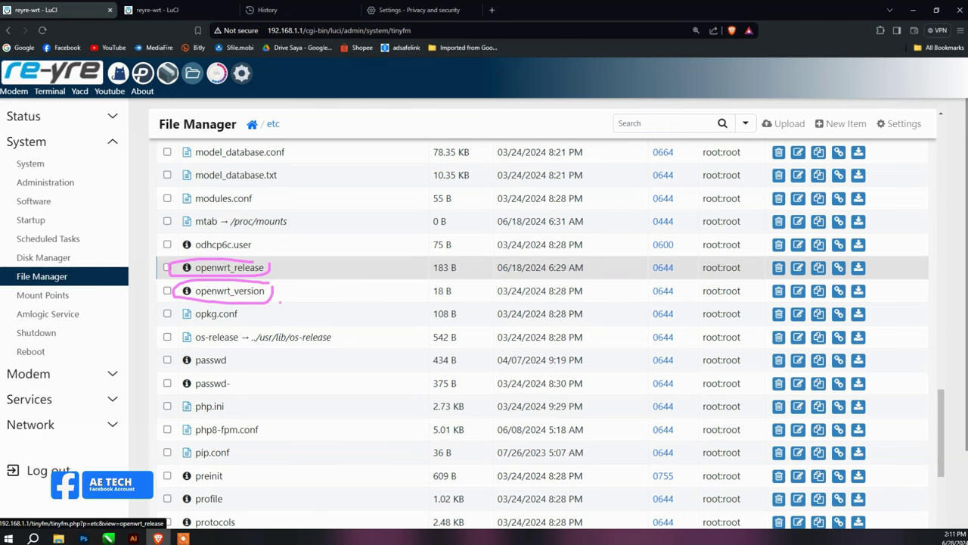
left_click(250, 293)
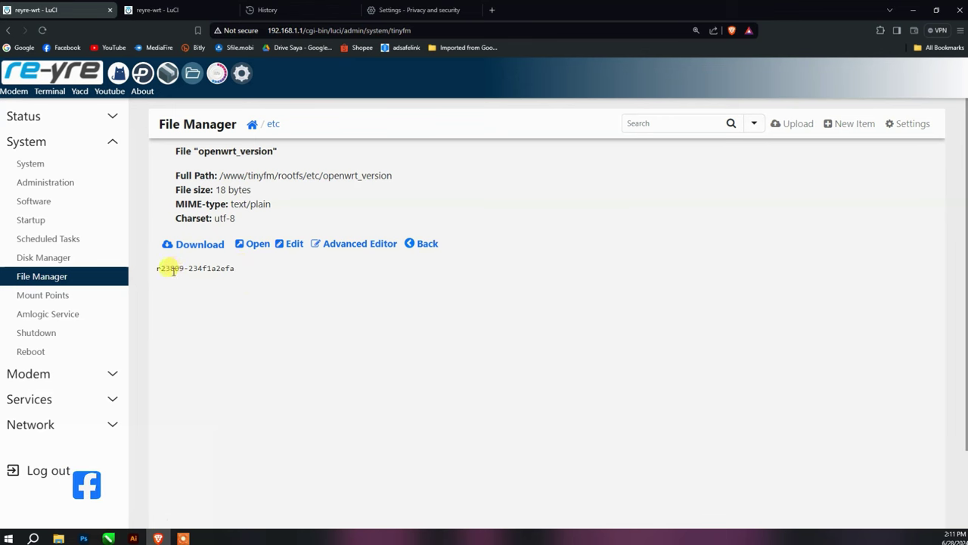
left_click(412, 243)
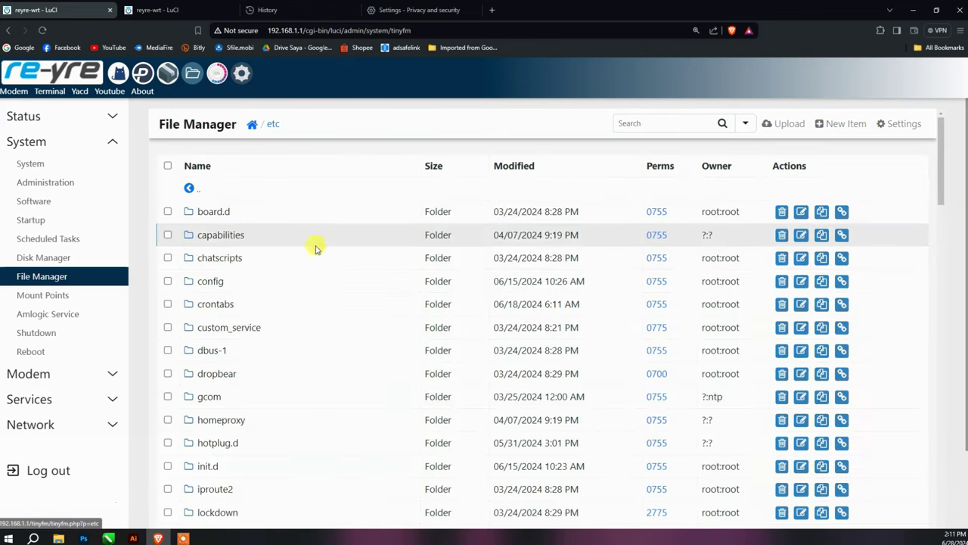
Step: Navigate from the root folder into /usr/share
left_click(251, 126)
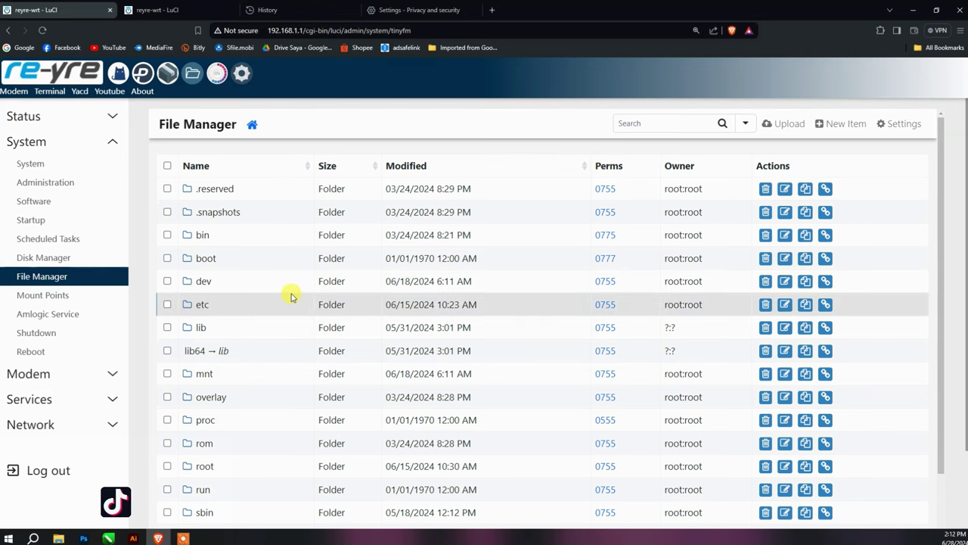
scroll(291, 296, "down", 5)
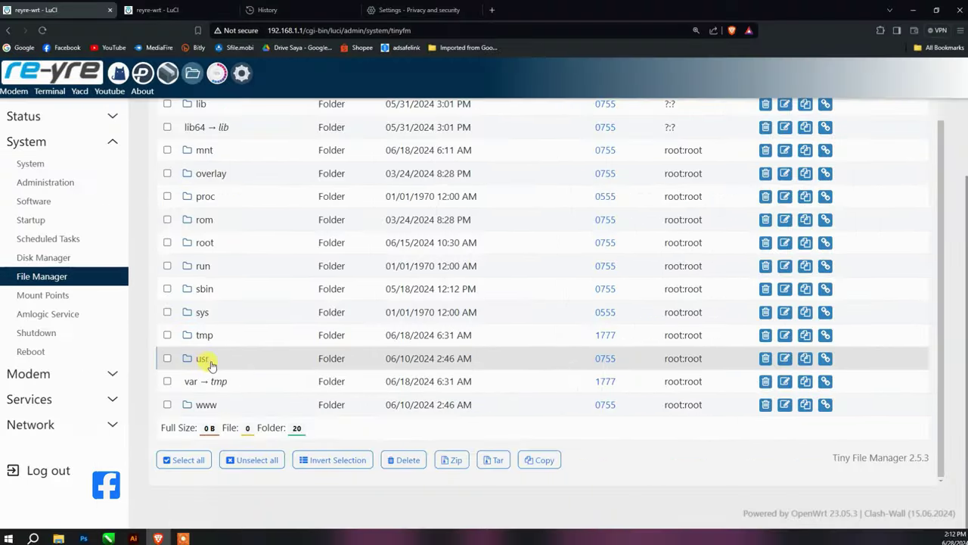
left_click(203, 345)
scroll(306, 374, "up", 2)
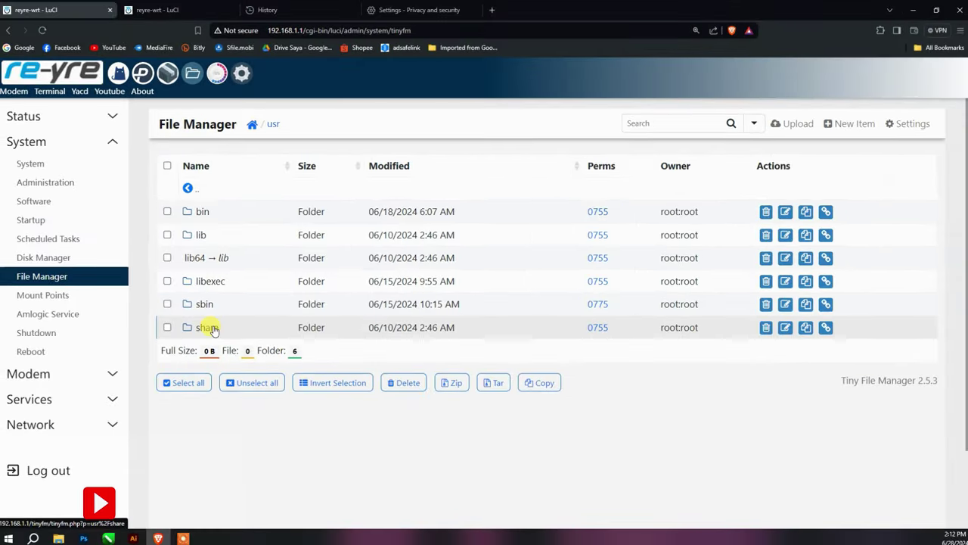
left_click(208, 327)
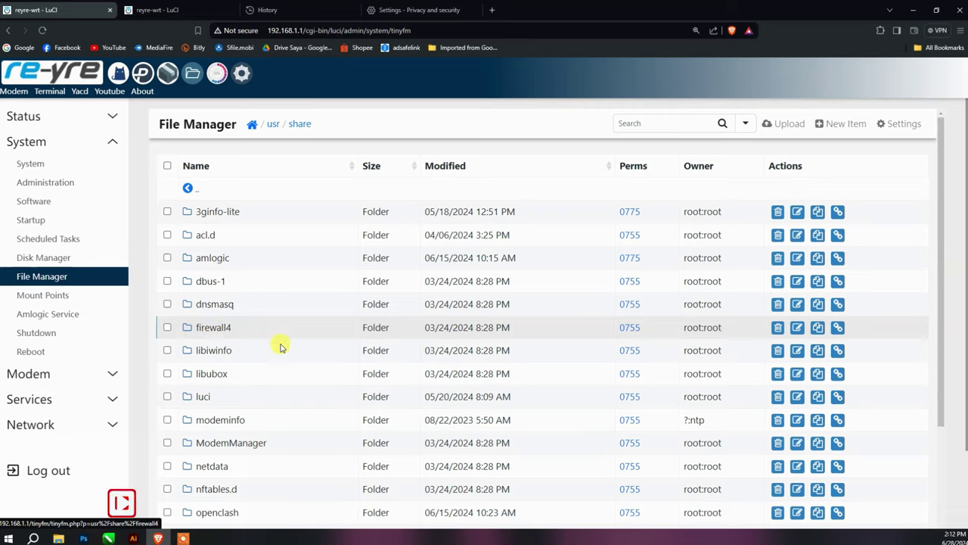
Step: Highlight the ucode folder with on-screen annotations, then clear them
scroll(280, 348, "down", 4)
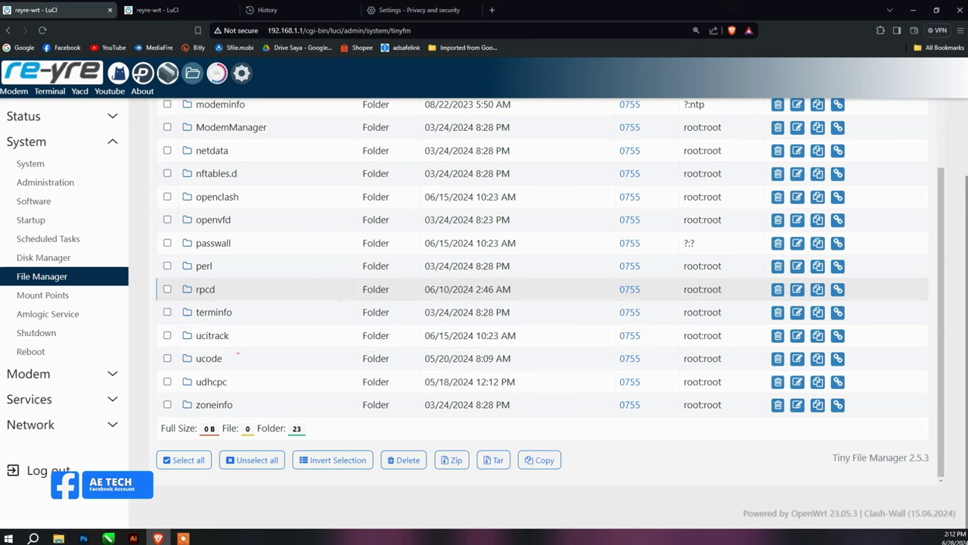
mouse_move(227, 350)
left_mouse_down()
mouse_move(255, 351)
mouse_move(258, 376)
left_mouse_up()
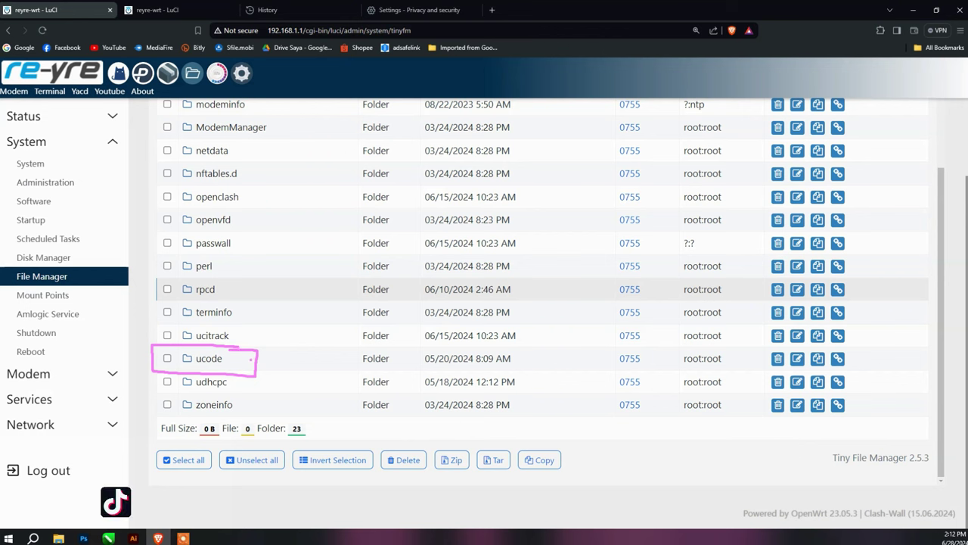
mouse_move(360, 361)
left_mouse_down()
mouse_move(252, 357)
mouse_move(270, 376)
left_mouse_up()
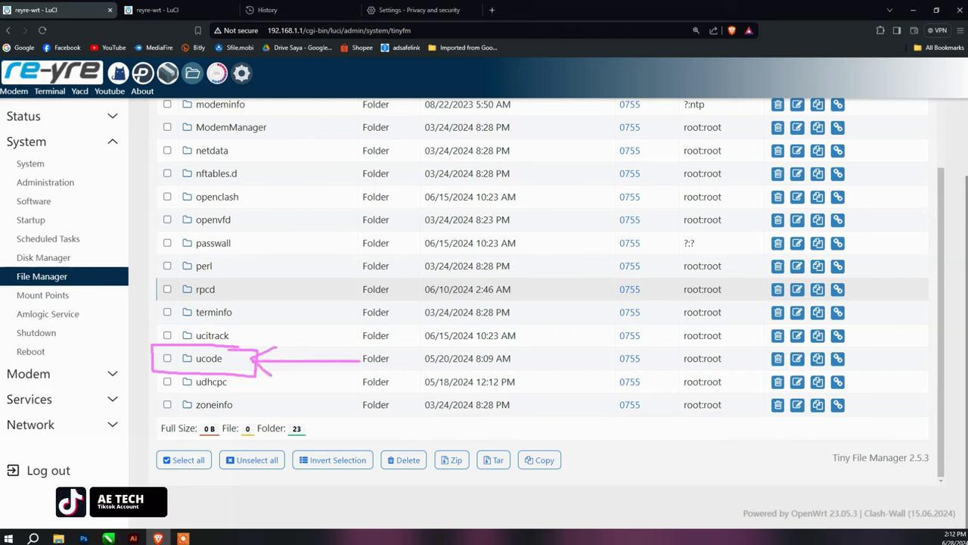
key("Escape")
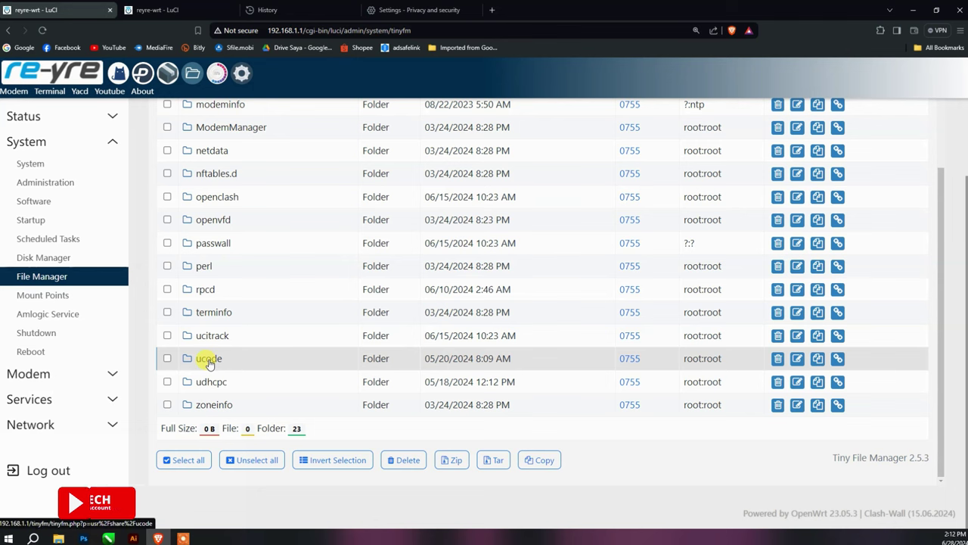
Step: Open ucode/luci/version.uc to view its contents, then check the Status Overview tab
left_click(209, 360)
scroll(223, 360, "up", 2)
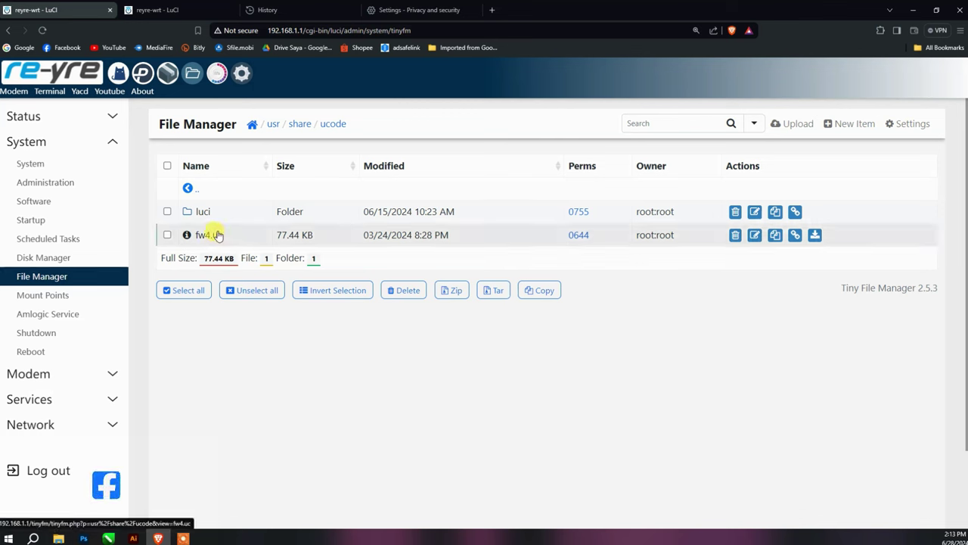
left_click_drag(224, 205, 224, 211)
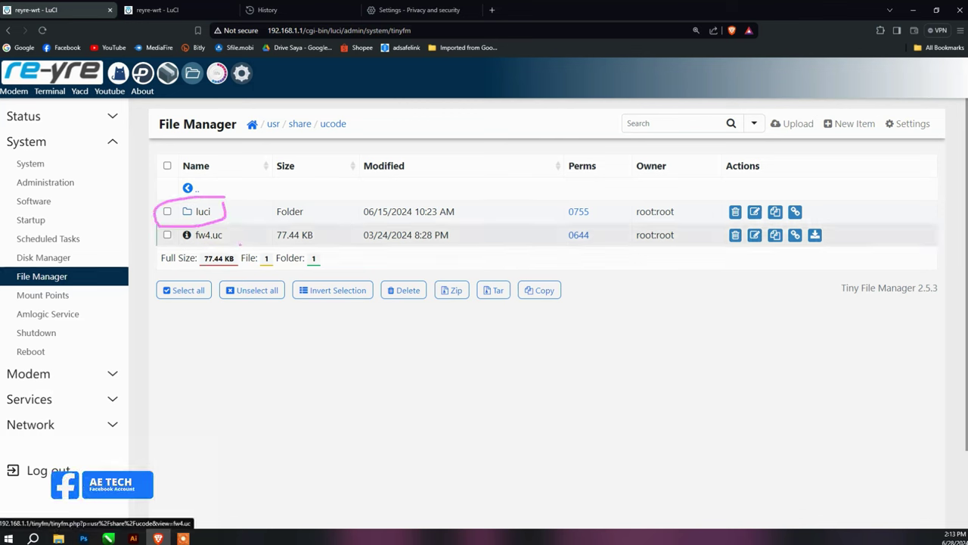
left_click(203, 212)
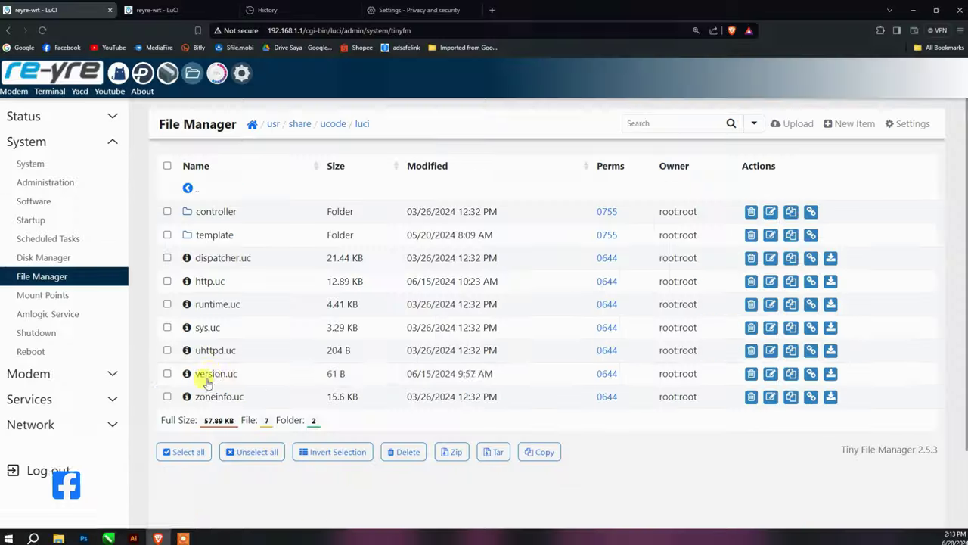
left_click(216, 376)
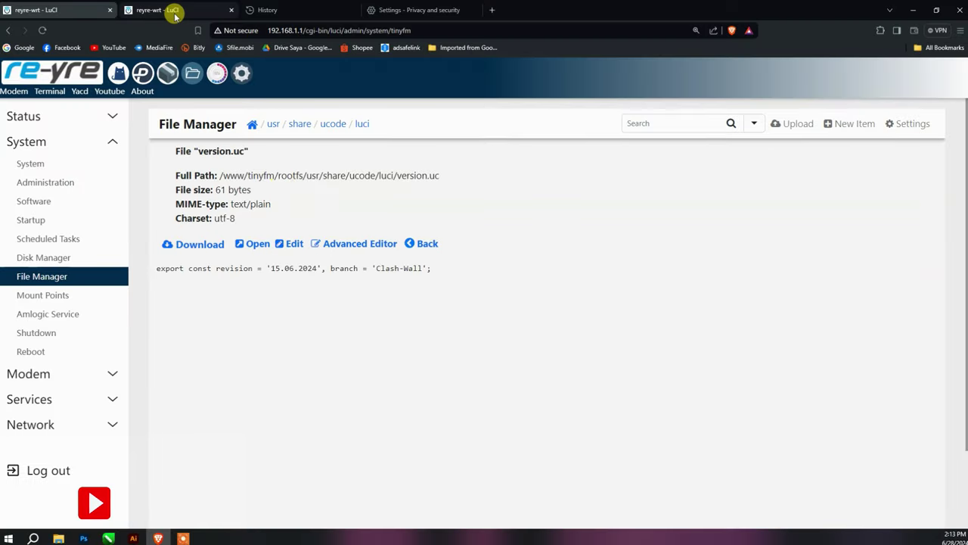
left_click(174, 12)
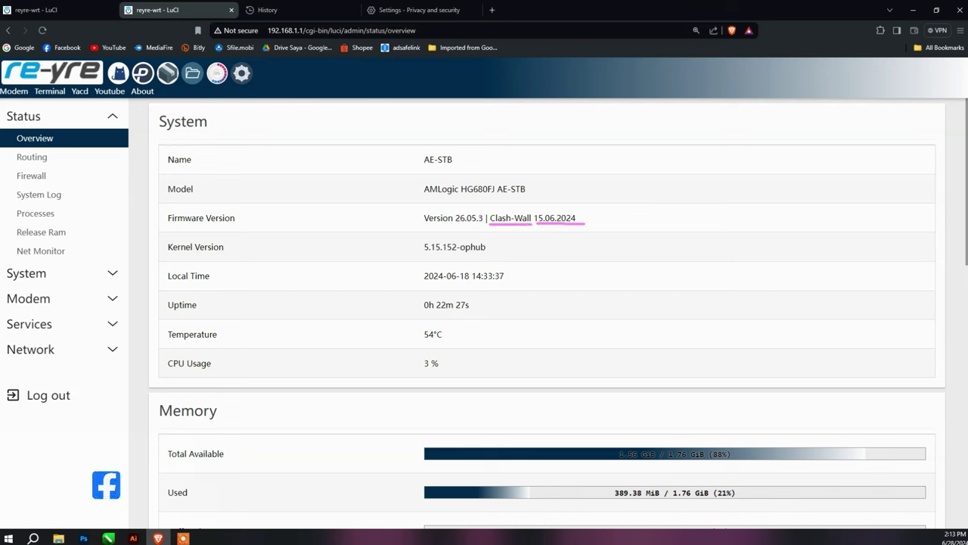
Step: Edit version.uc, changing the branch from Clash-Wall to 'Openclash Only'
left_click(81, 10)
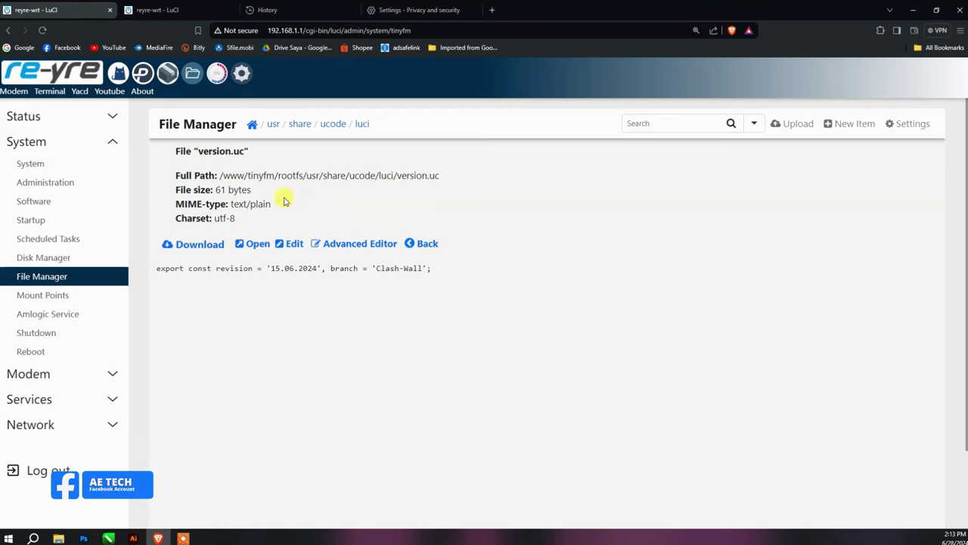
left_click(289, 244)
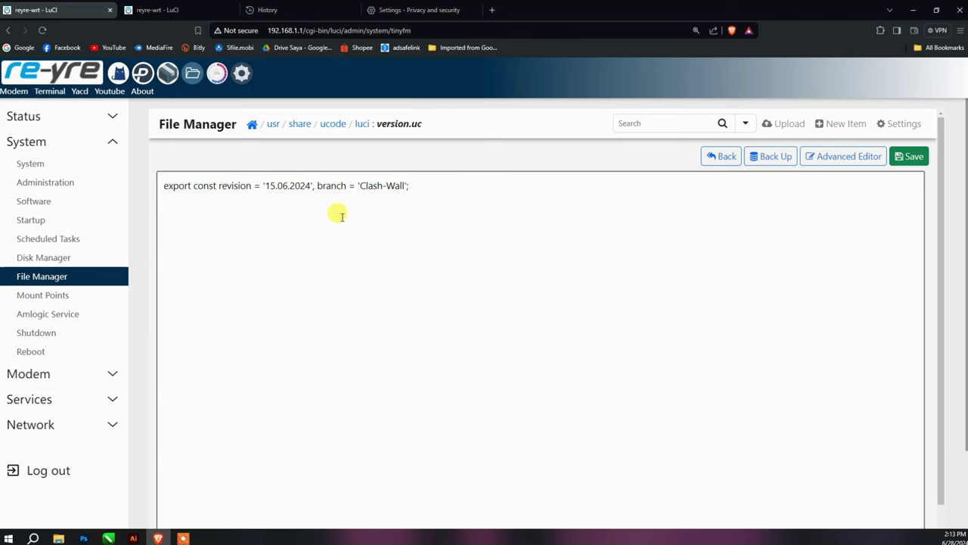
left_click_drag(399, 192, 362, 185)
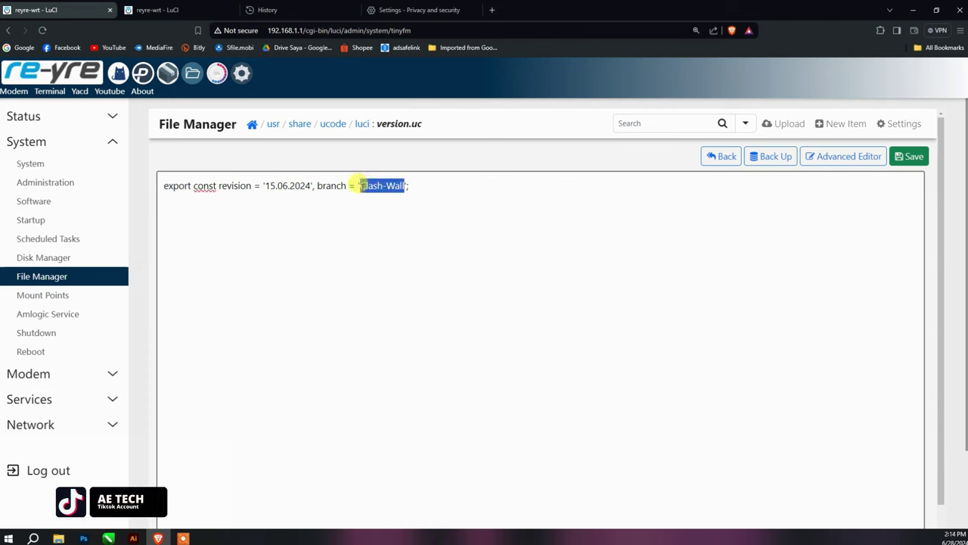
key("BackSpace")
type("P")
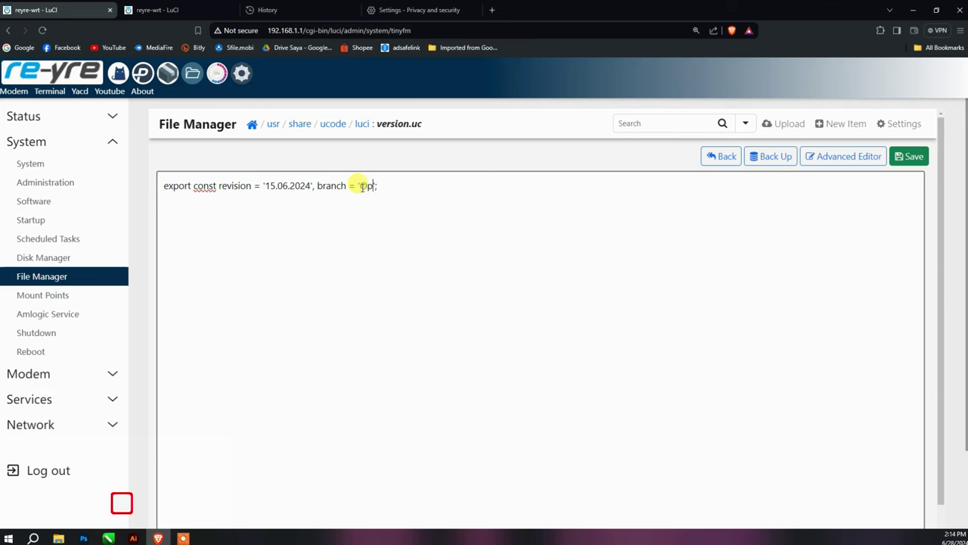
type("enc")
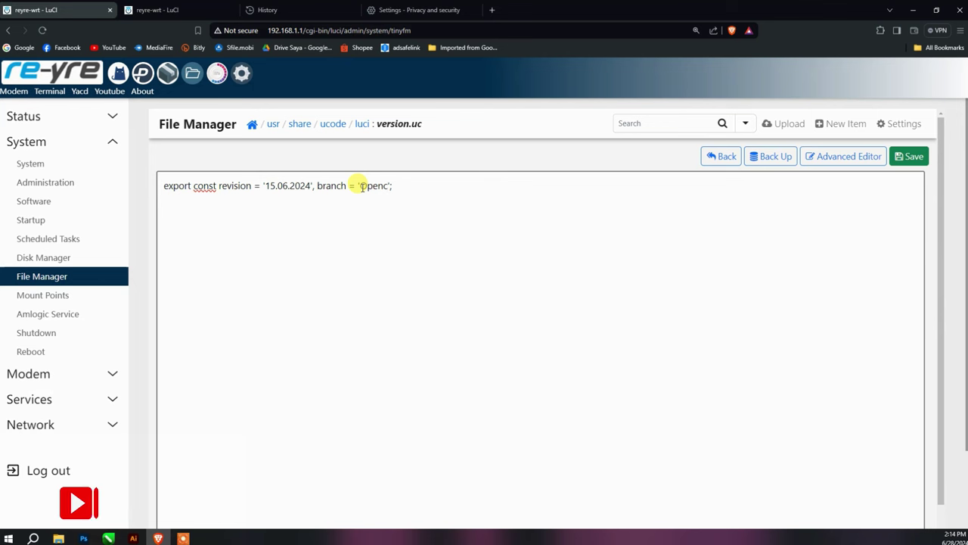
type("lash")
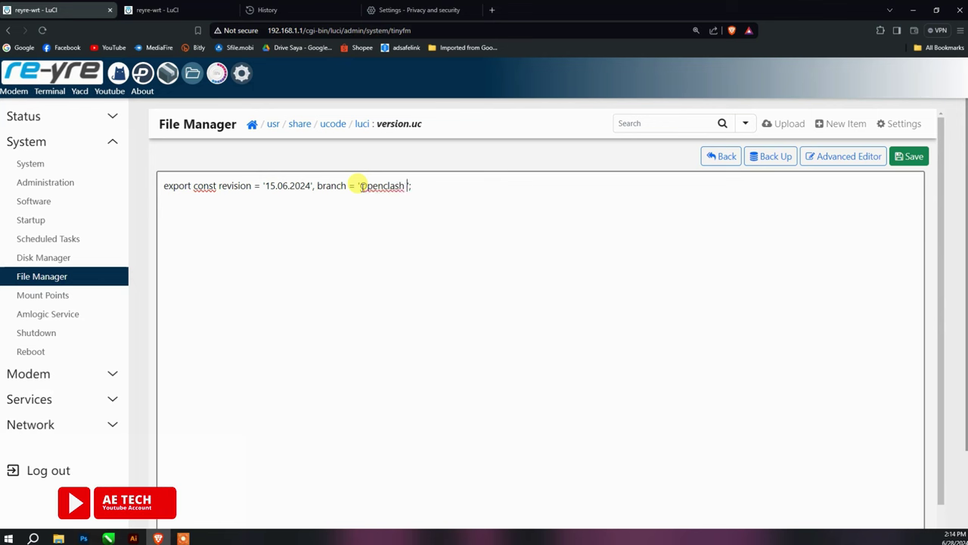
type(" Only")
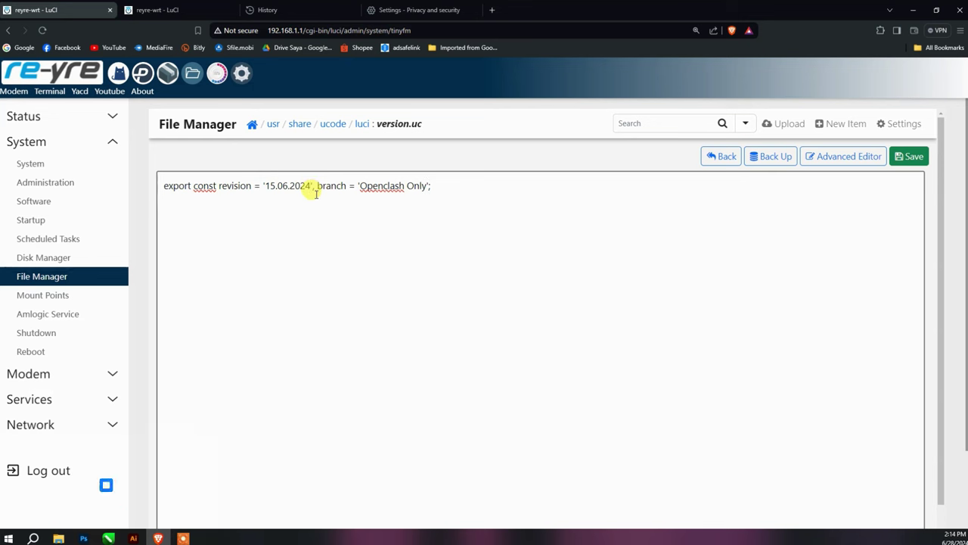
Step: Change the revision date to '16.06.2025' and save version.uc
left_click(313, 189)
key("BackSpace")
type("5")
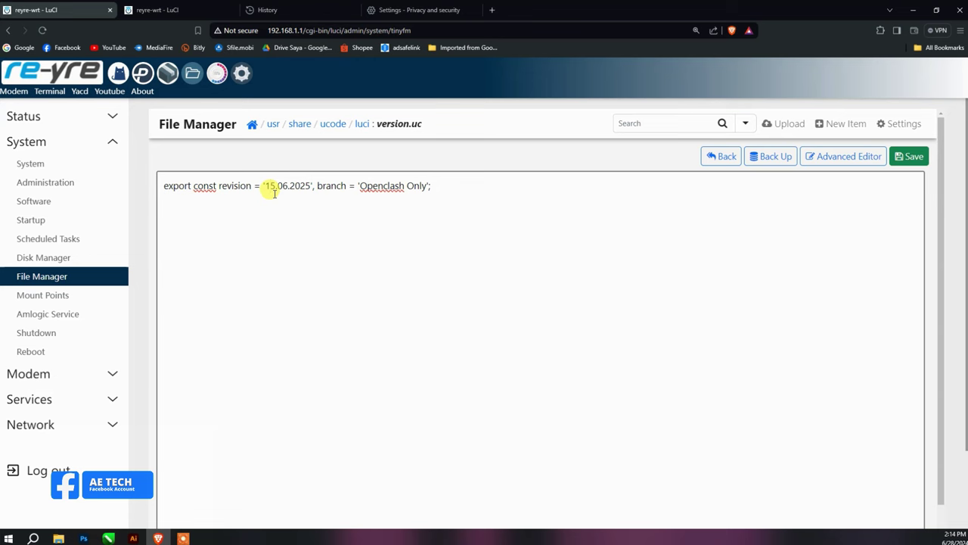
key("BackSpace")
type("6")
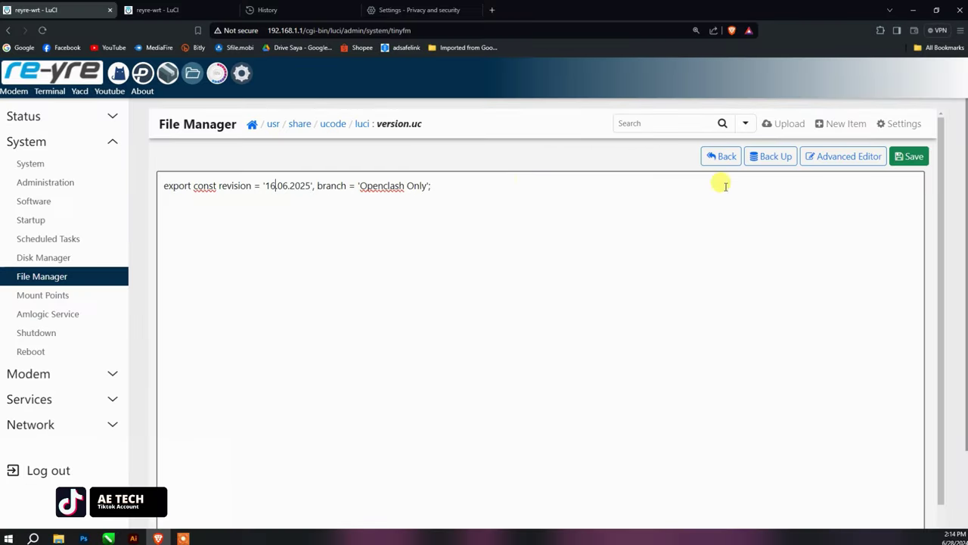
left_click(914, 157)
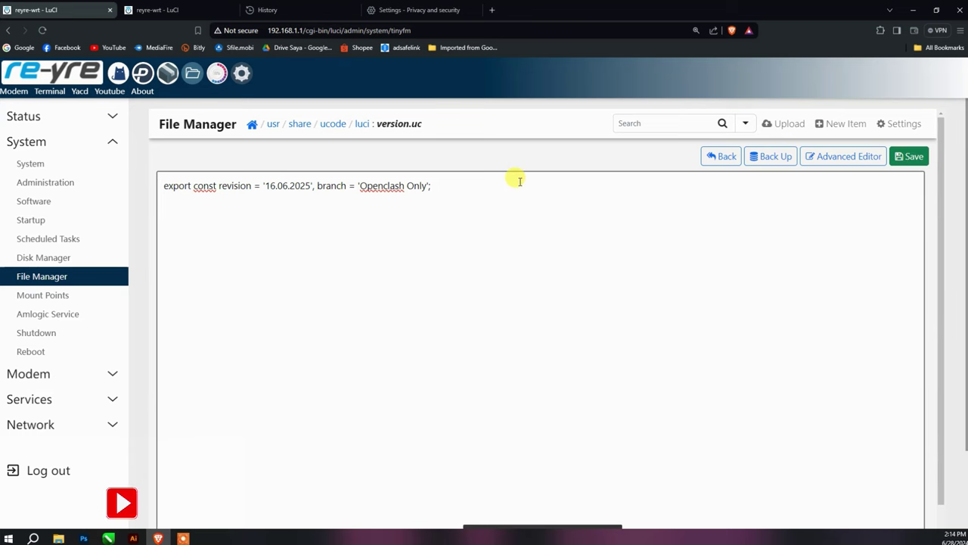
left_click(194, 10)
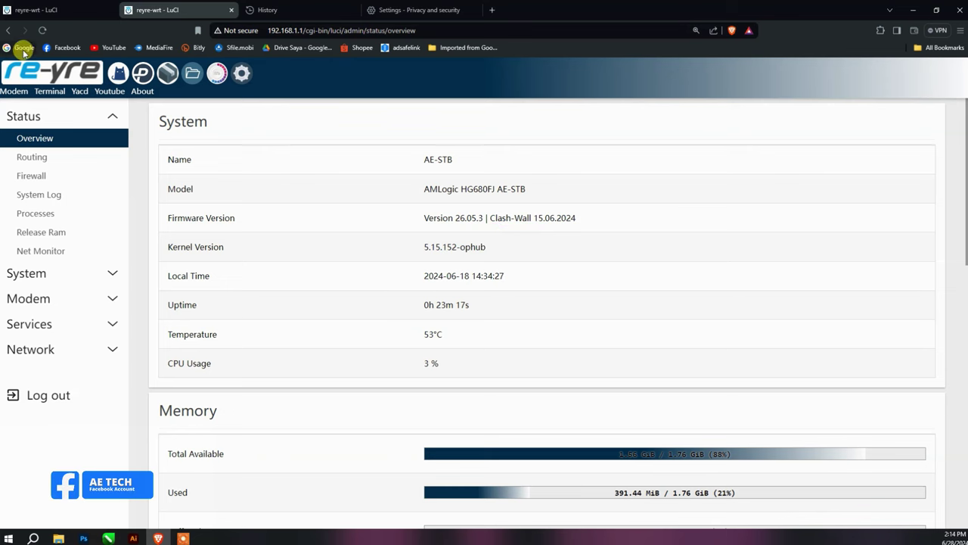
Step: Reload the Overview, then log out and back in with the router password, declining to save it
left_click(39, 32)
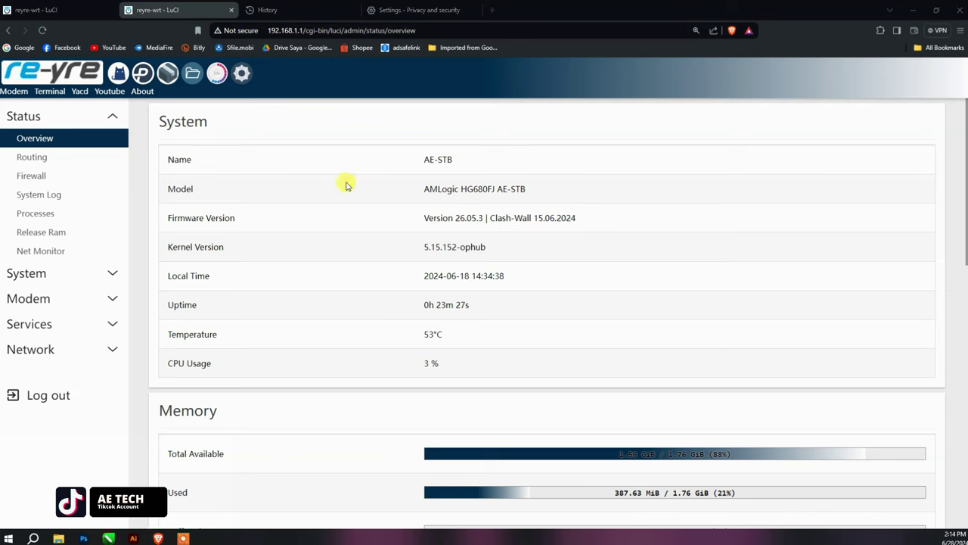
left_click(42, 31)
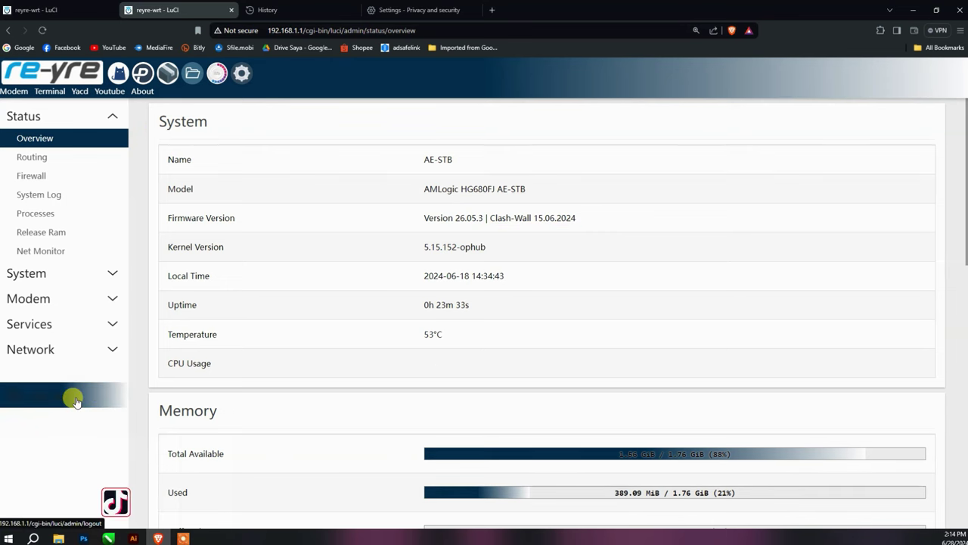
left_click(71, 396)
left_click(466, 245)
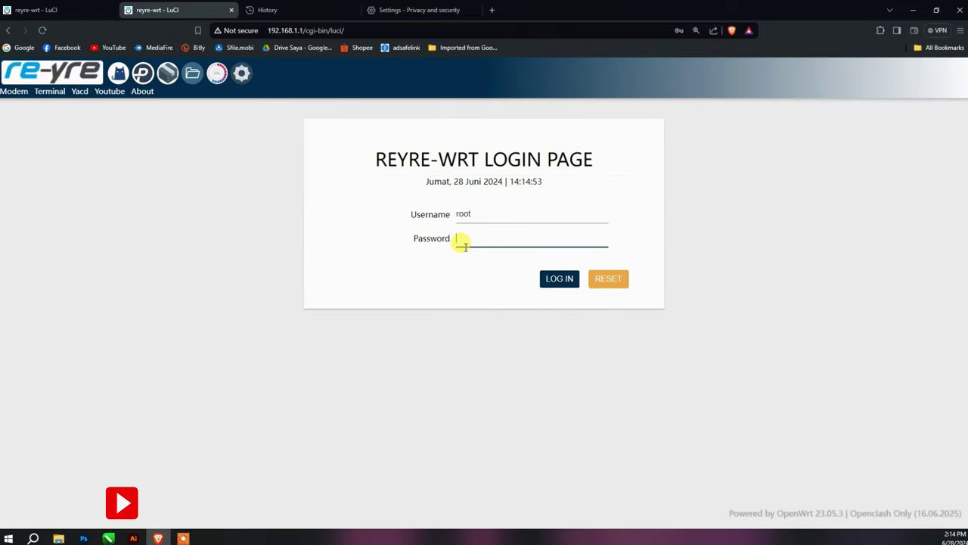
type("********")
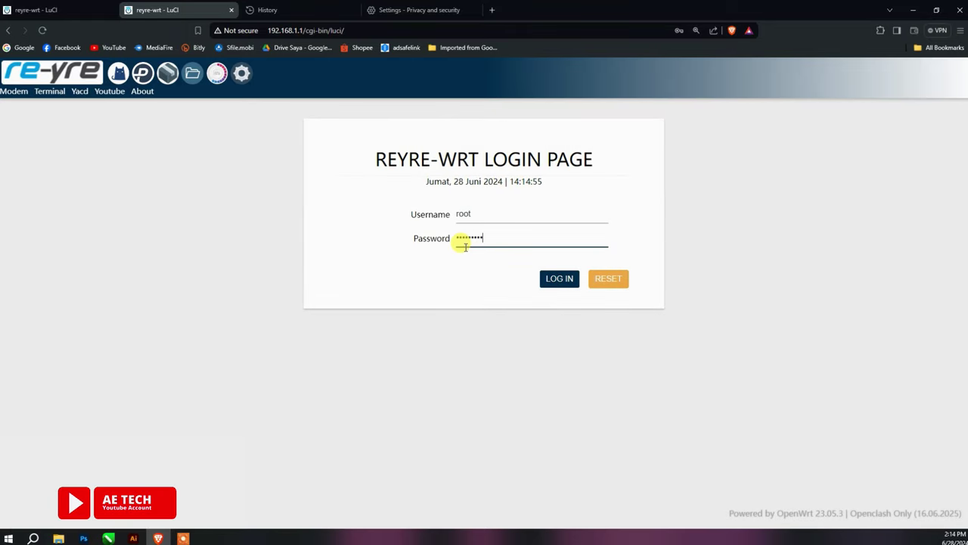
key("Return")
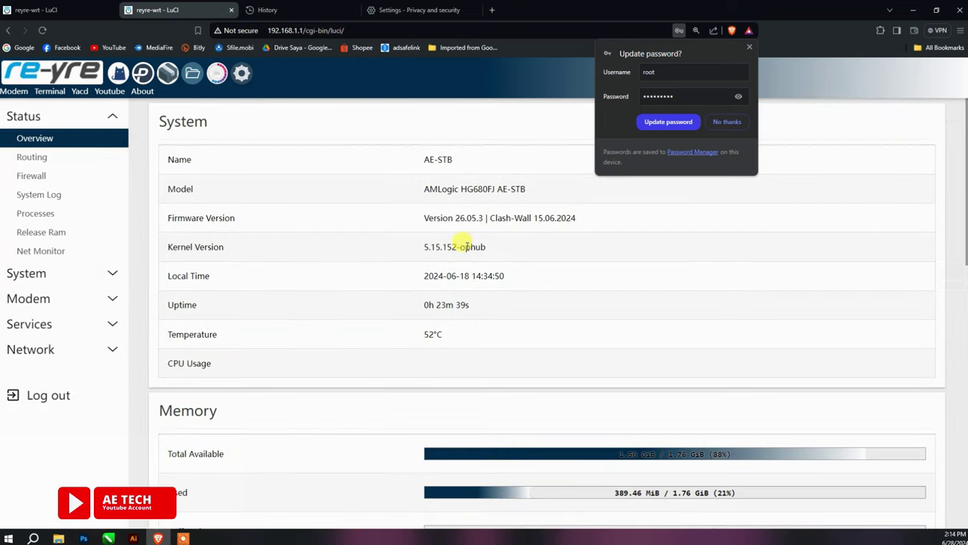
left_click(724, 125)
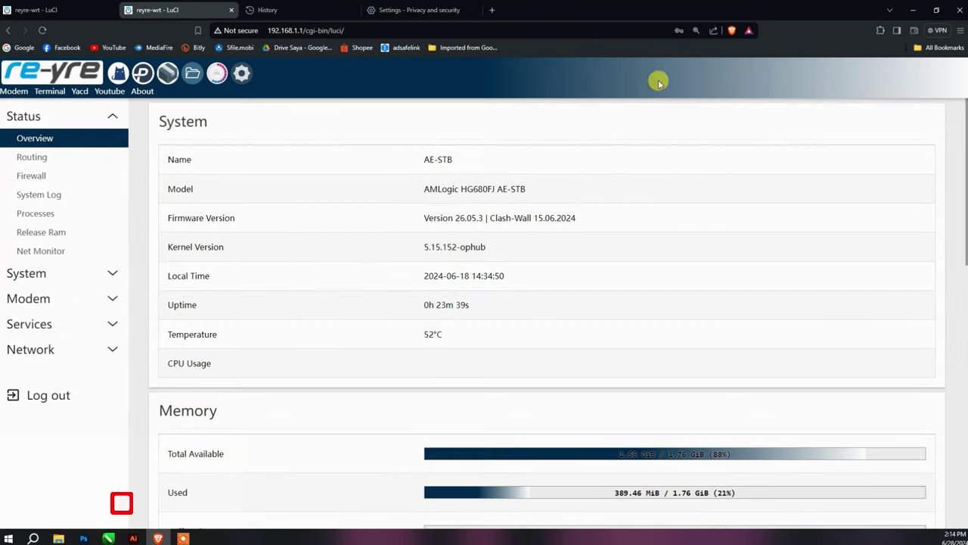
Step: Clear Brave's browsing history and cached files from its settings tab, then reload the LuCI Status page
left_click(431, 10)
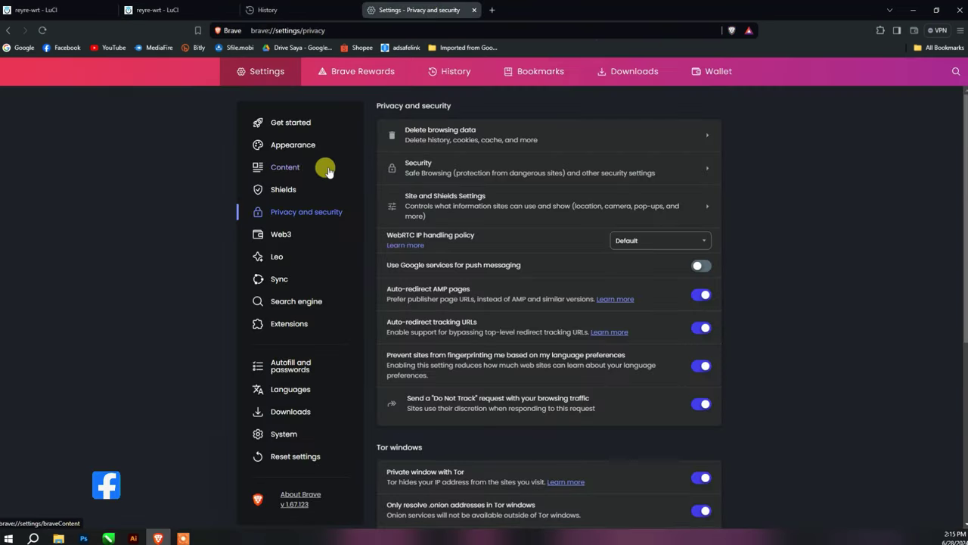
left_click(459, 135)
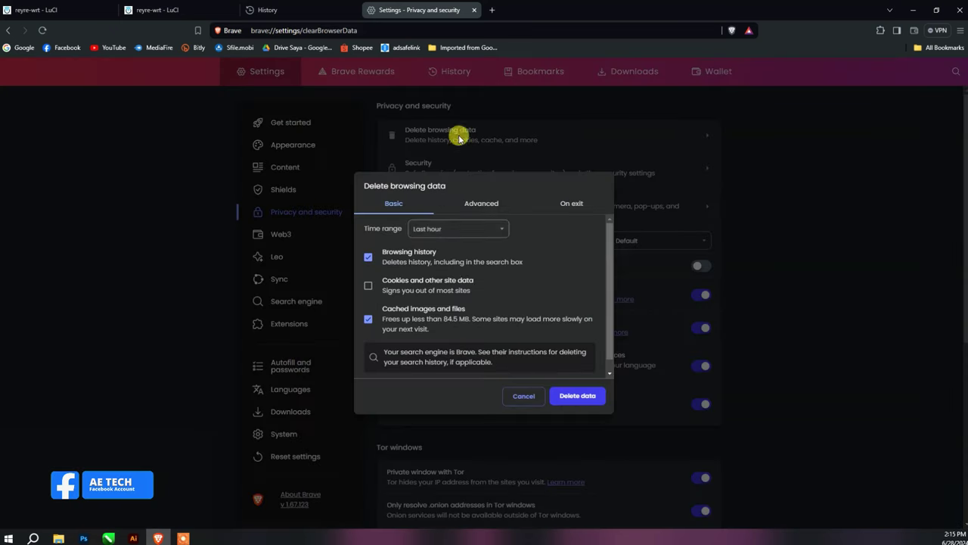
left_click(577, 395)
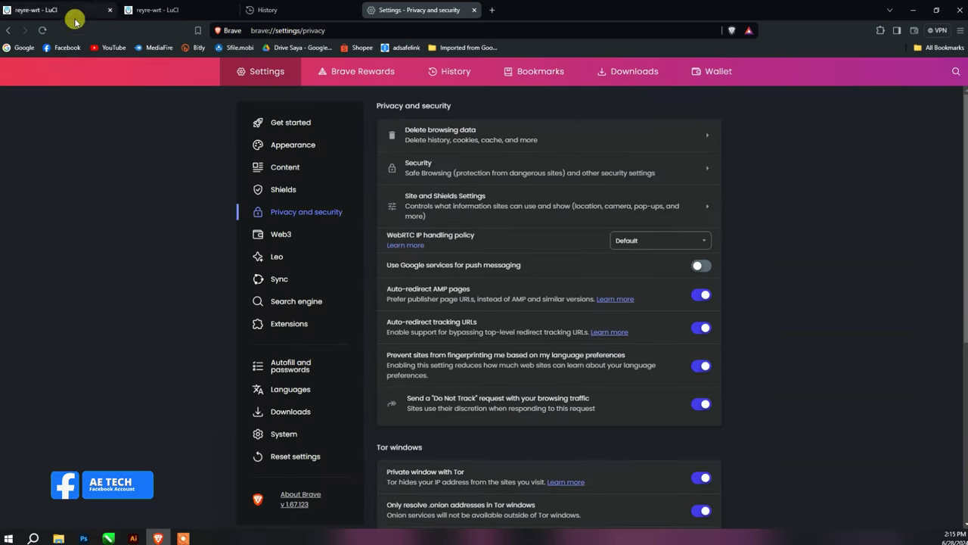
left_click(160, 10)
left_click(42, 30)
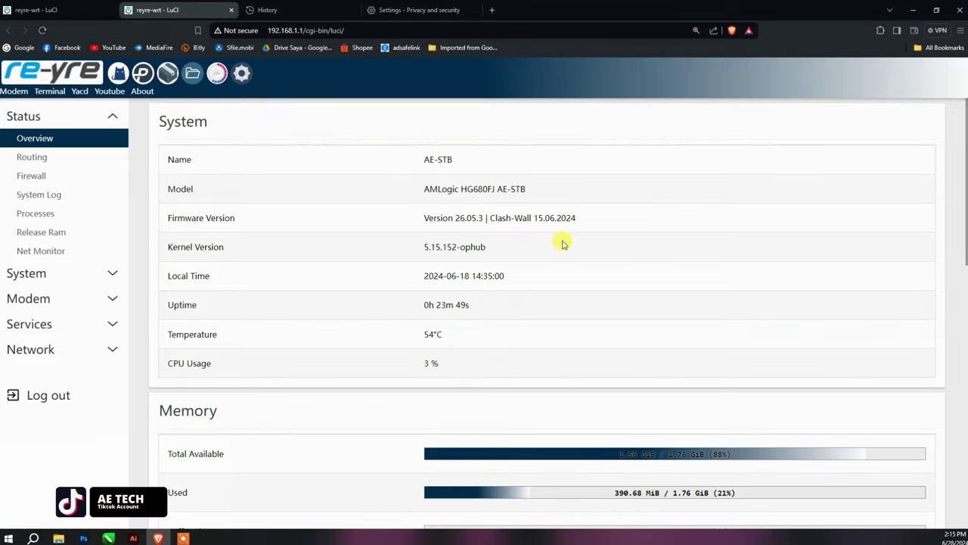
Step: Save version.uc again and return to the LuCI Status Overview page
left_click(43, 10)
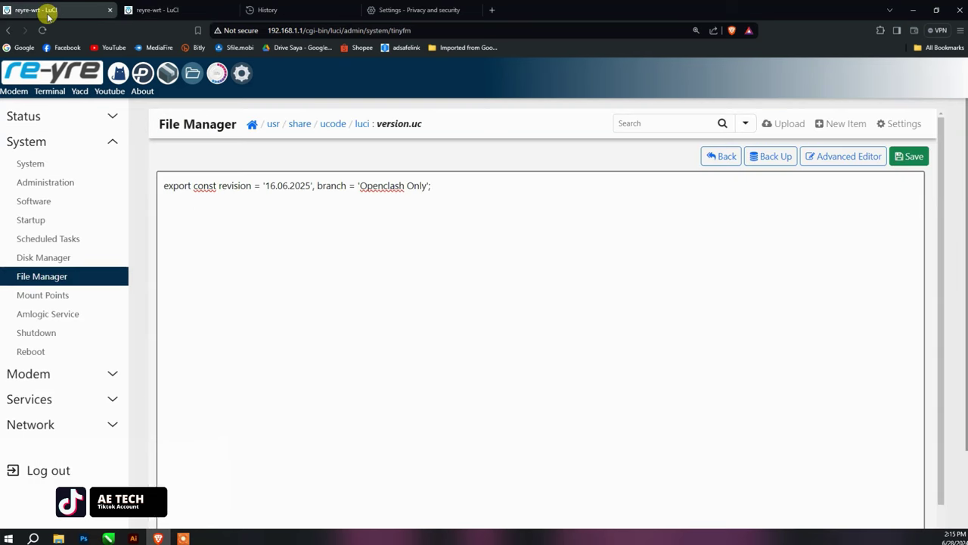
left_click(916, 158)
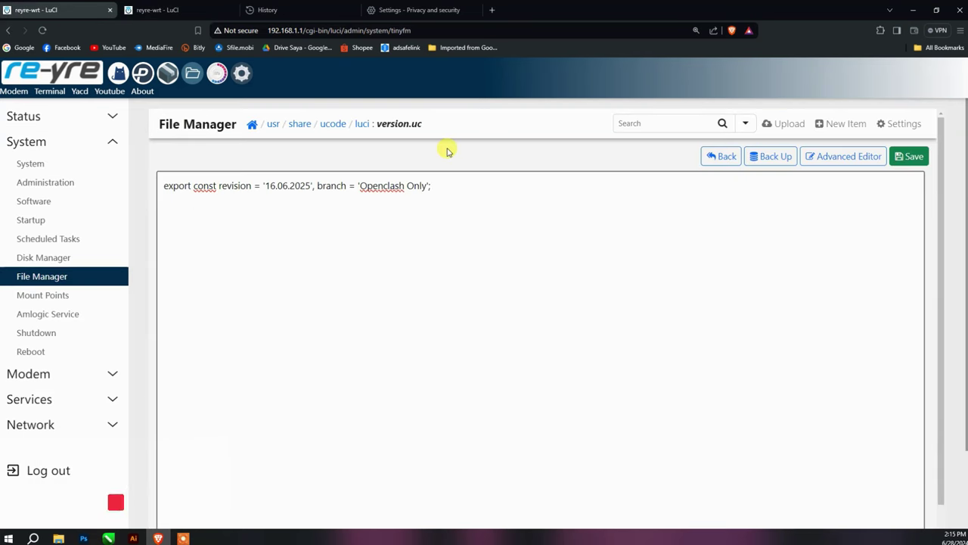
left_click(7, 30)
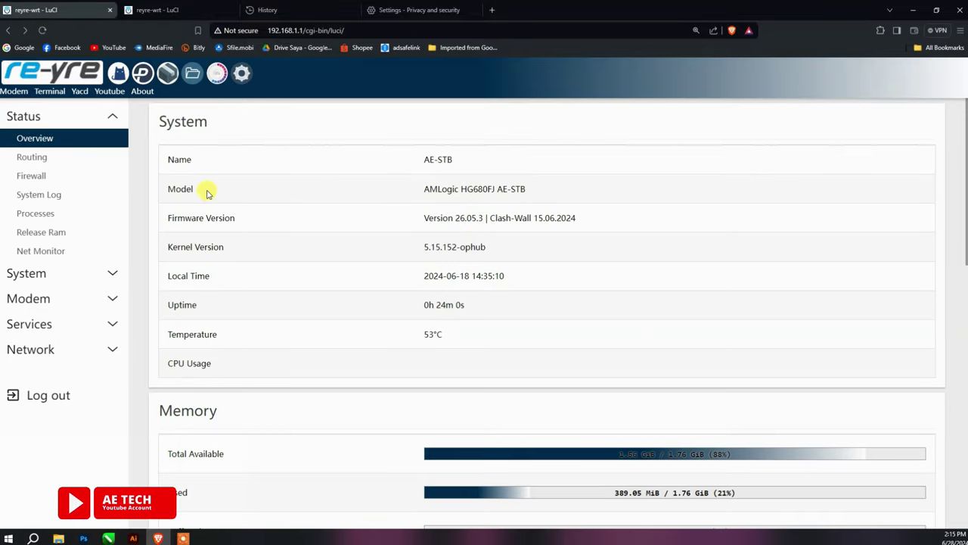
Step: Close the duplicate router tab and reboot the router from System > Reboot
left_click(170, 12)
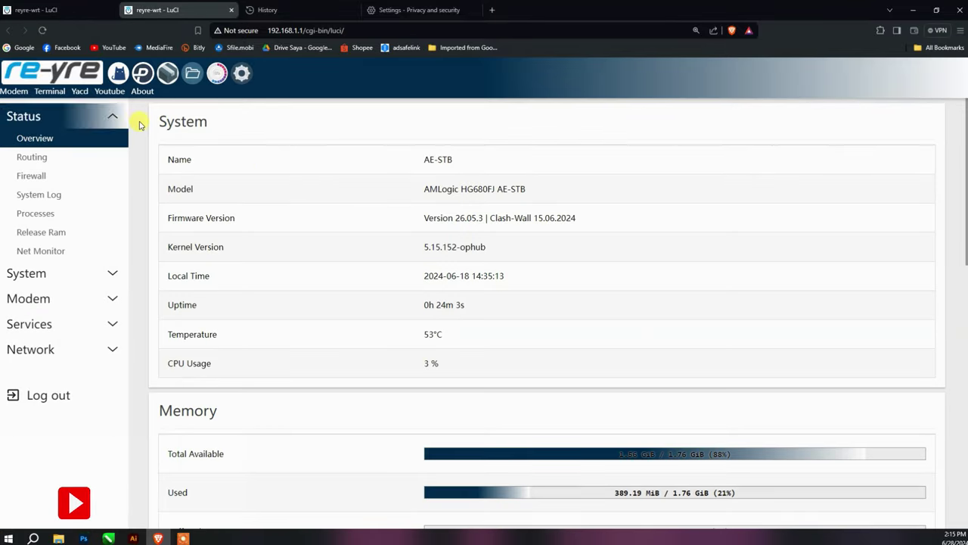
left_click(231, 11)
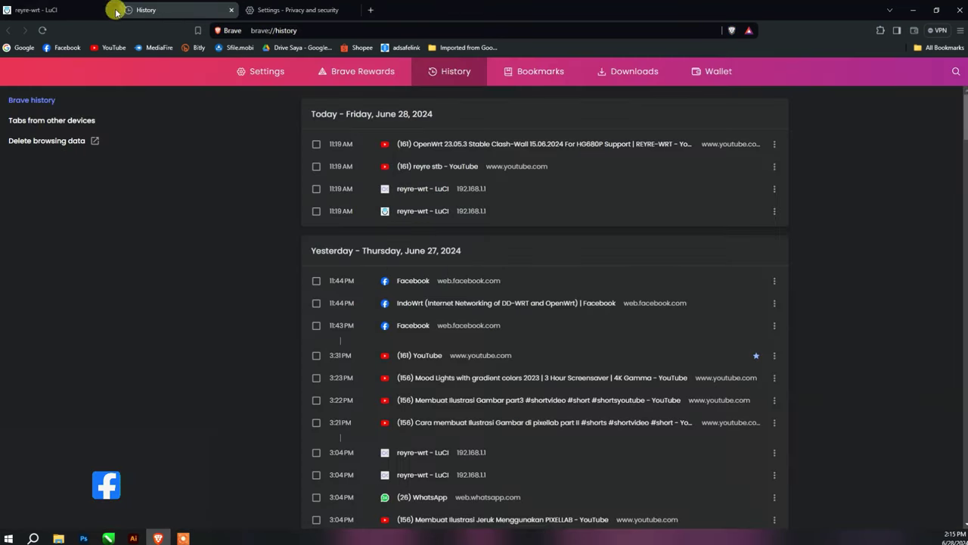
left_click(60, 10)
left_click(48, 274)
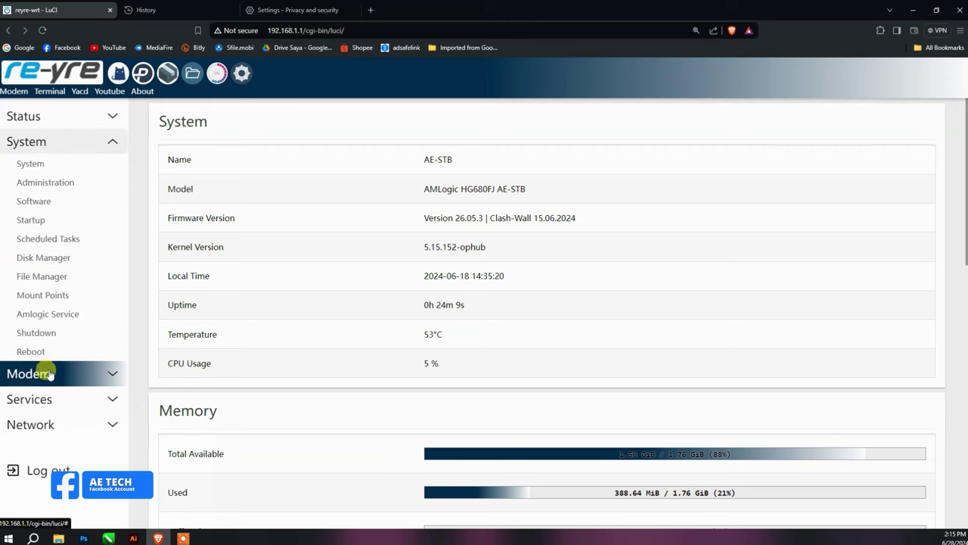
left_click(85, 358)
left_click(201, 189)
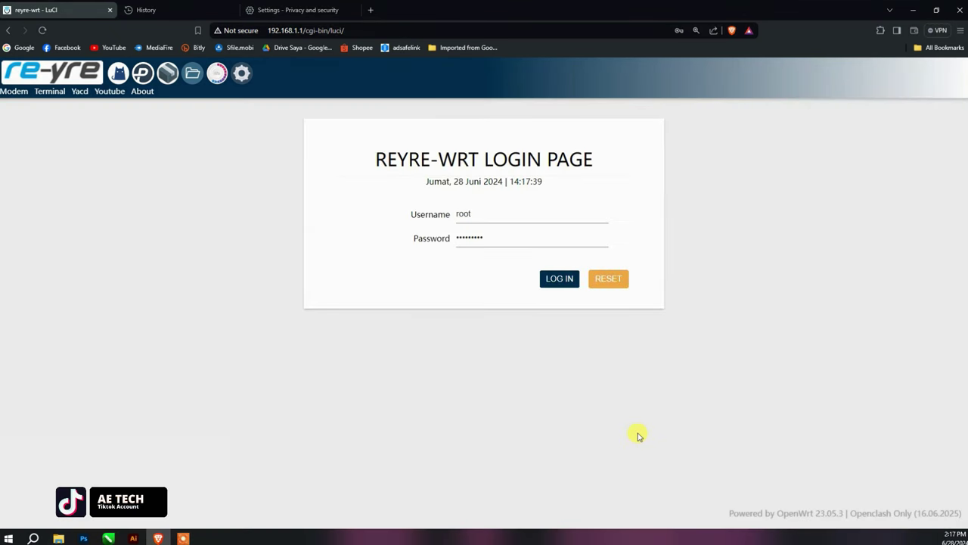
Step: Log back in to REYRE-WRT, decline the password update, and check the Overview's port status
left_click(568, 290)
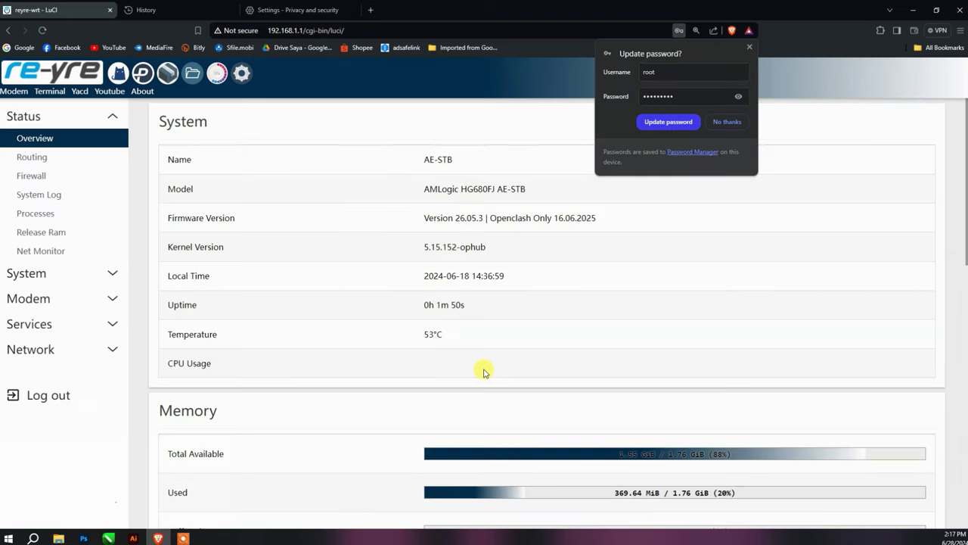
left_click(724, 122)
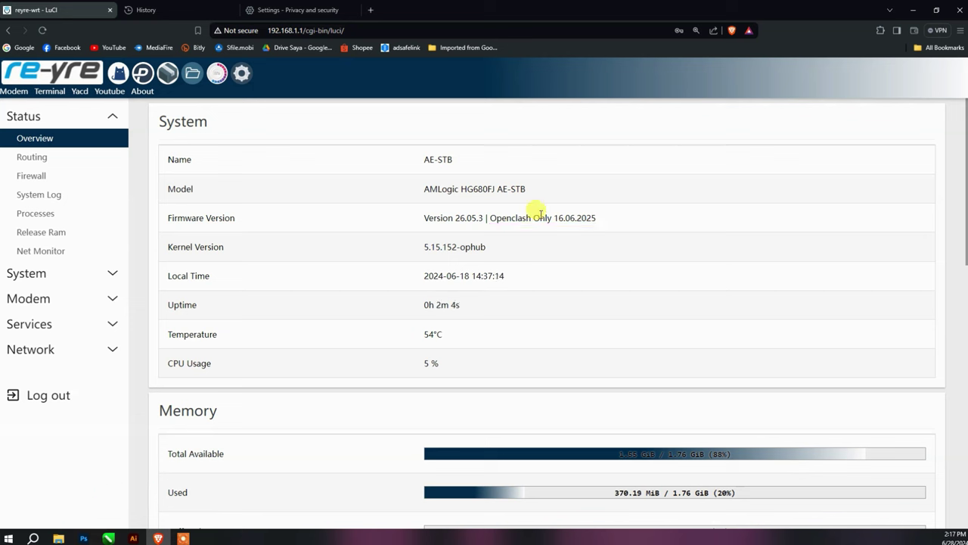
scroll(539, 212, "down", 8)
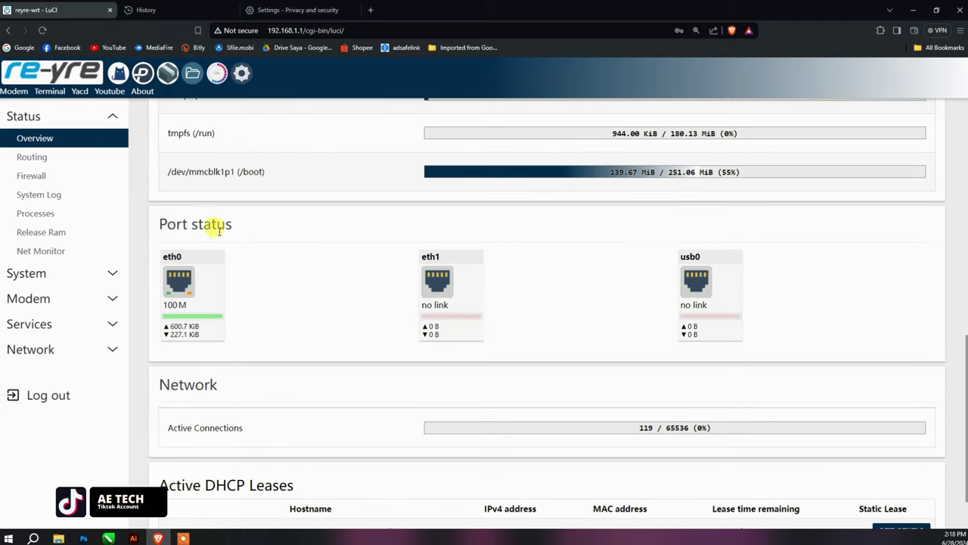
scroll(355, 252, "up", 1)
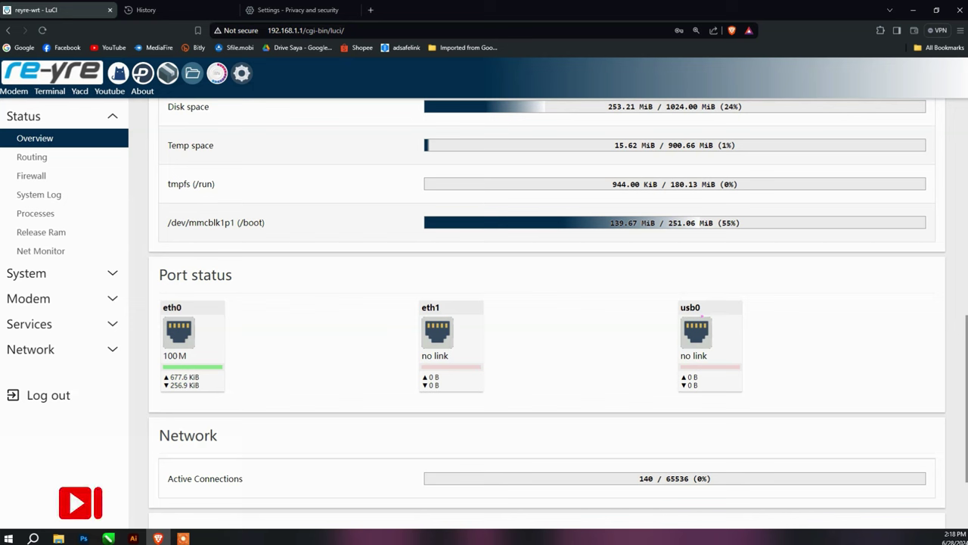
left_click(68, 350)
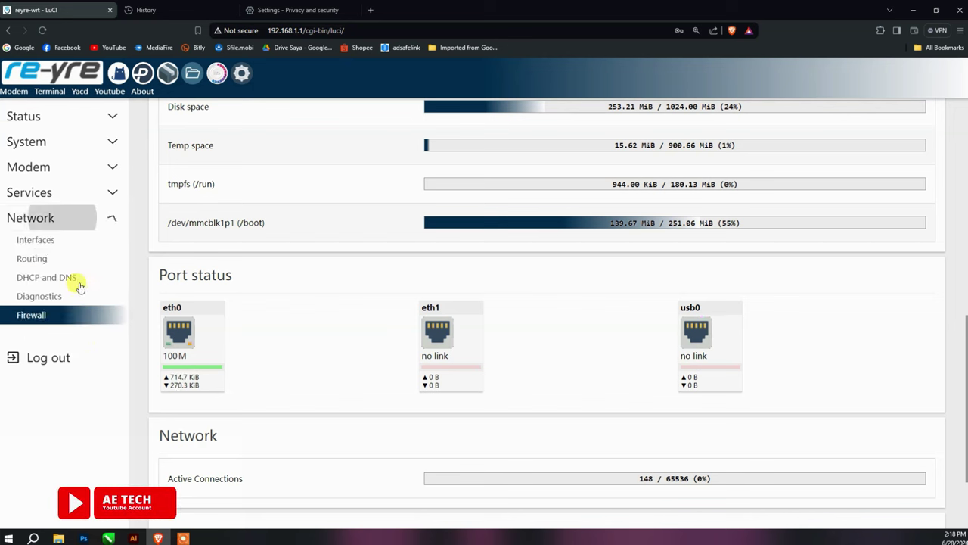
left_click(64, 240)
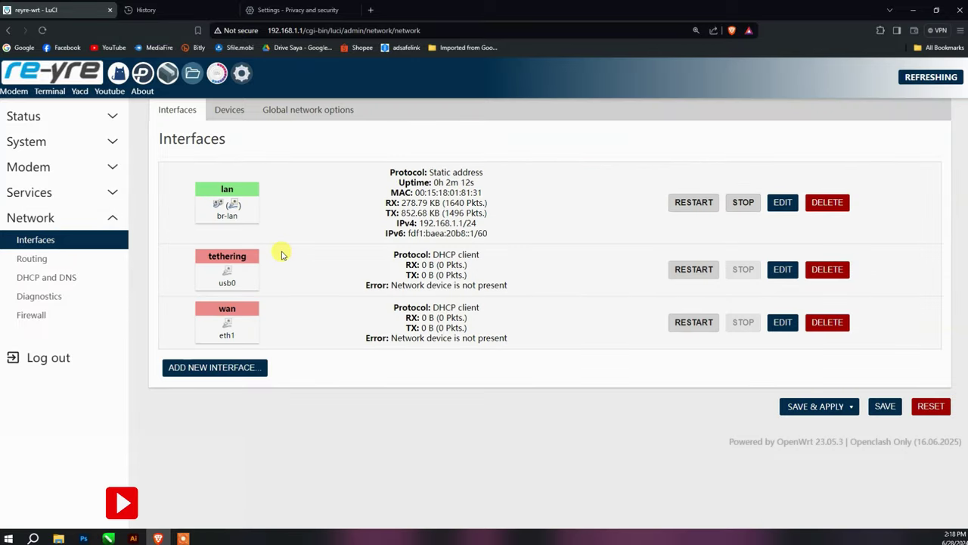
mouse_move(236, 209)
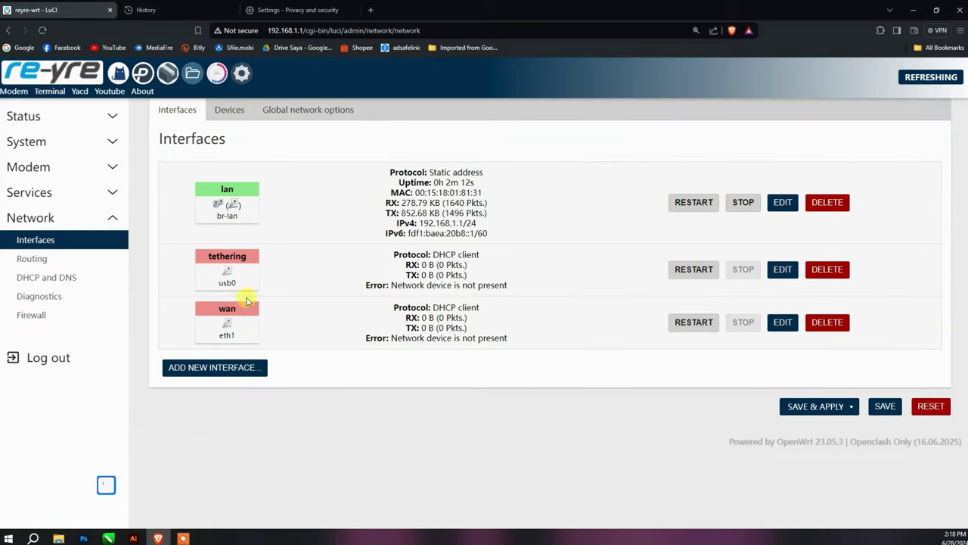
left_click(49, 117)
left_click(34, 137)
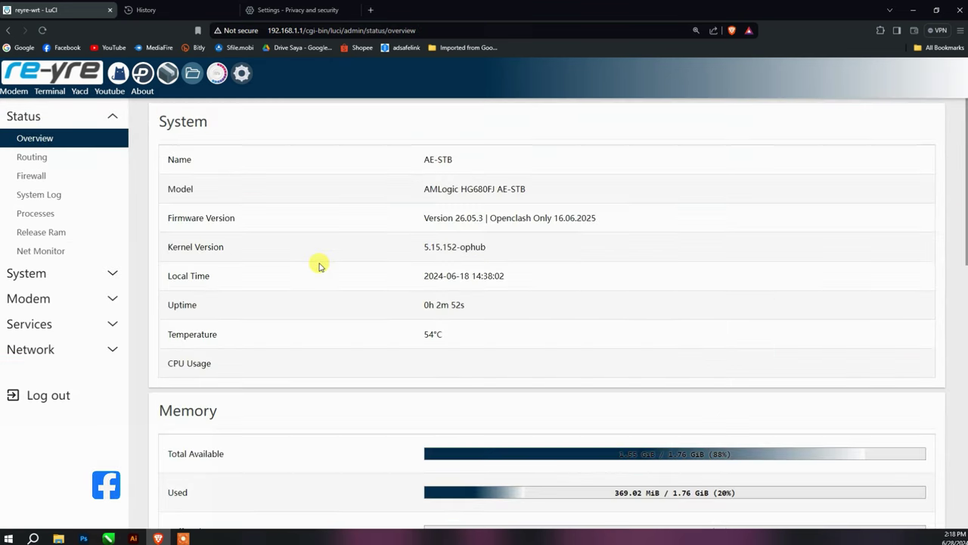
scroll(479, 346, "down", 10)
scroll(485, 334, "up", 2)
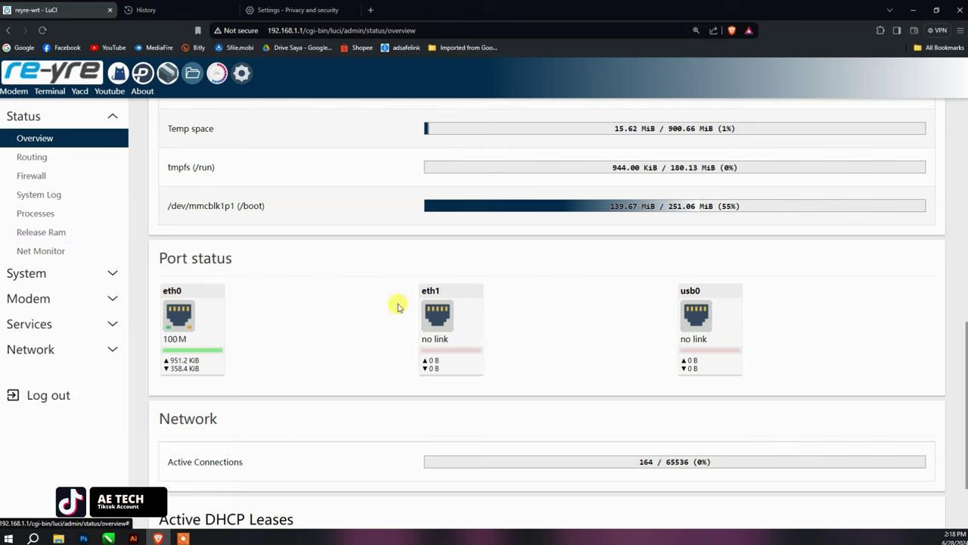
Step: Open the router's File Manager from the toolbar and look over its folder listing
left_click(192, 74)
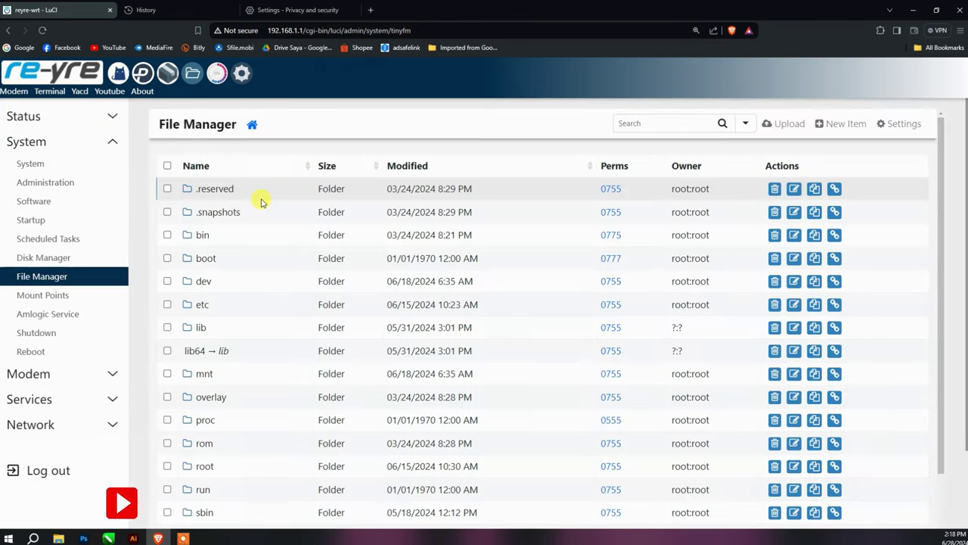
scroll(265, 227, "down", 3)
scroll(274, 246, "up", 1)
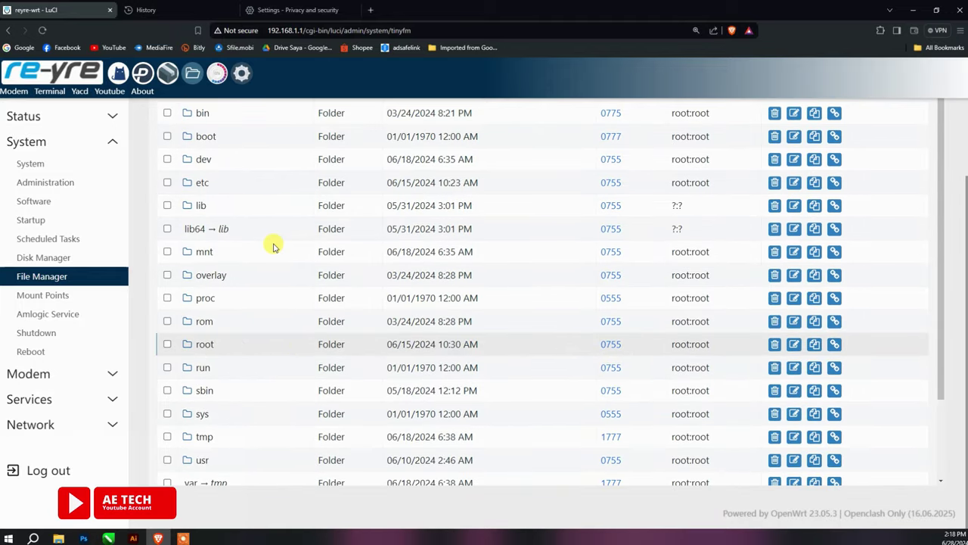
scroll(274, 250, "down", 1)
scroll(275, 253, "up", 2)
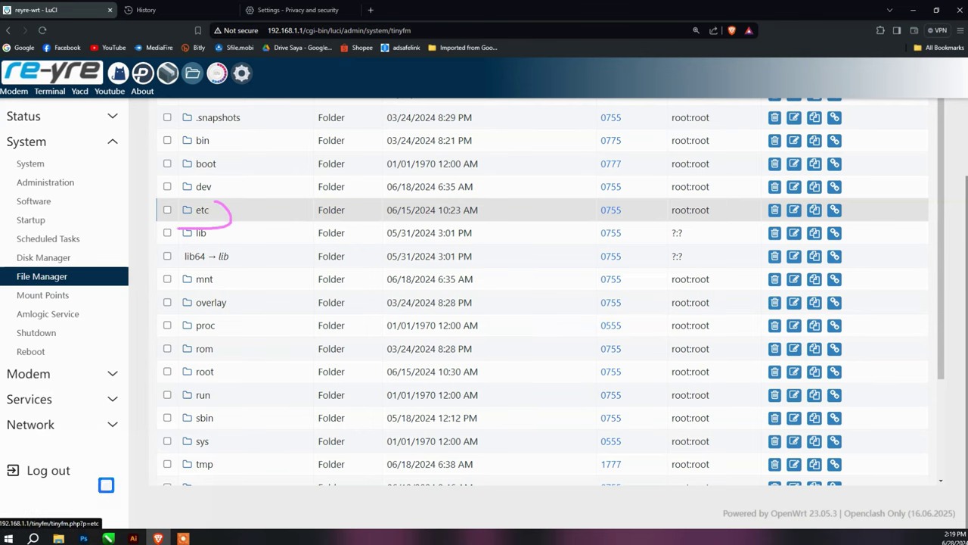
Step: Go into the etc folder and preview board.json with lan ports eth0, eth1, usb0
left_click(202, 210)
scroll(283, 252, "down", 6)
scroll(283, 253, "down", 3)
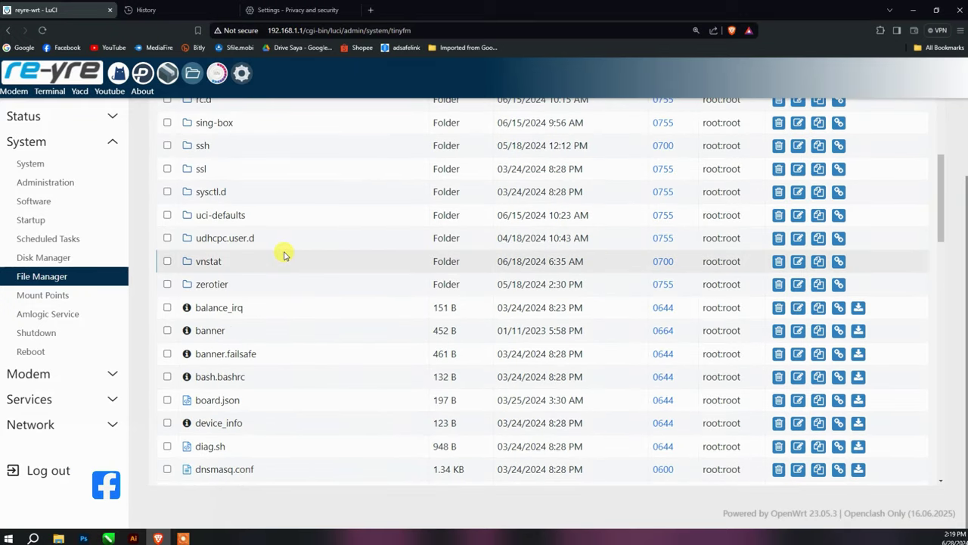
scroll(287, 258, "down", 3)
scroll(294, 261, "up", 1)
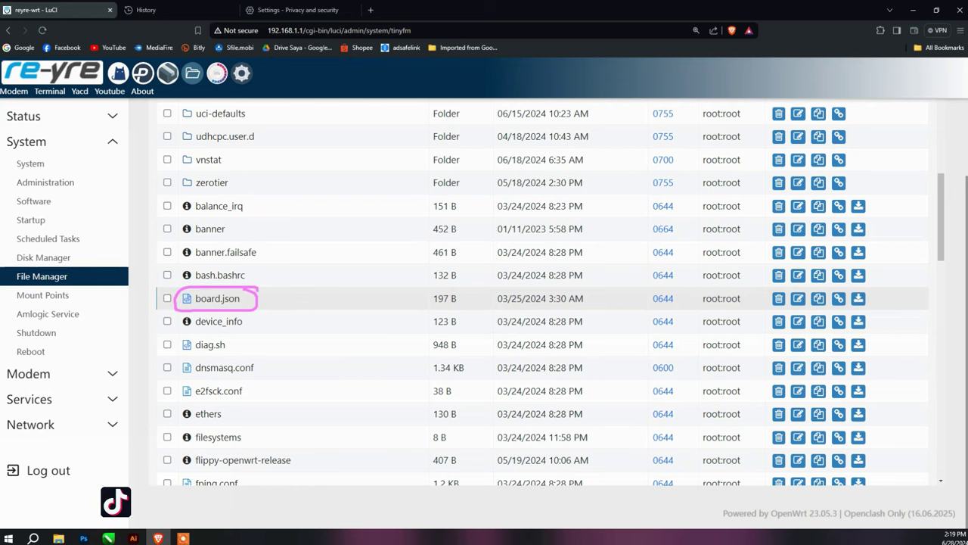
left_click(224, 301)
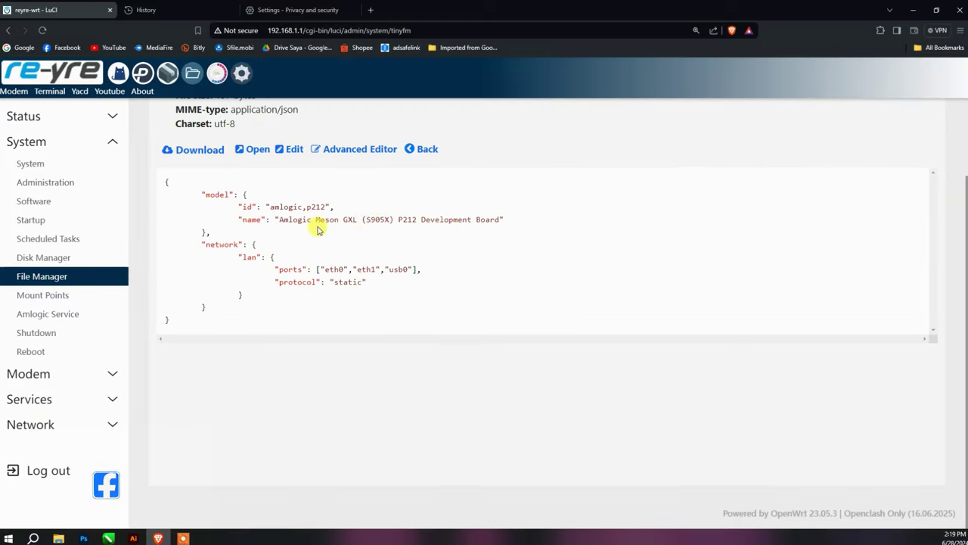
Step: Open /etc/board.json for editing and copy the quoted "eth1" entry from its lan ports line
left_click(297, 71)
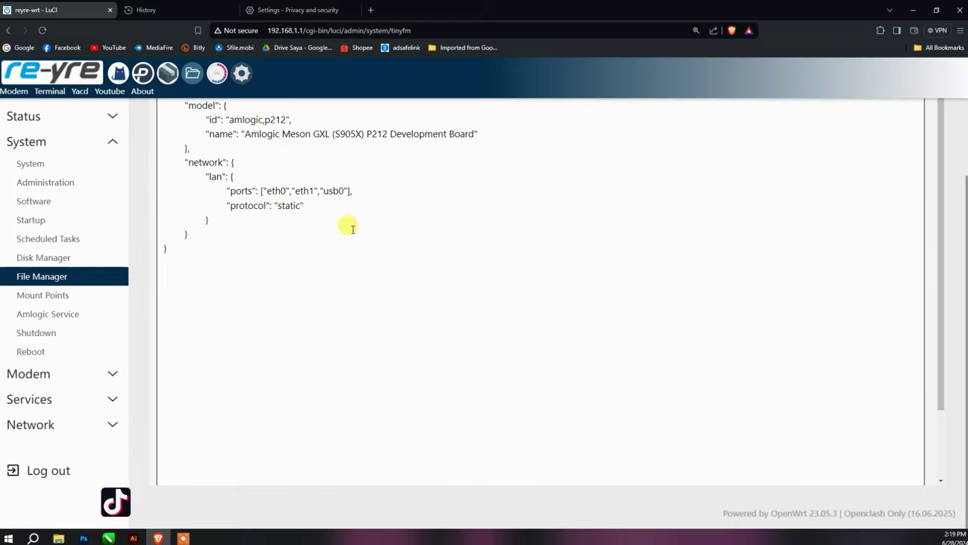
scroll(346, 224, "up", 1)
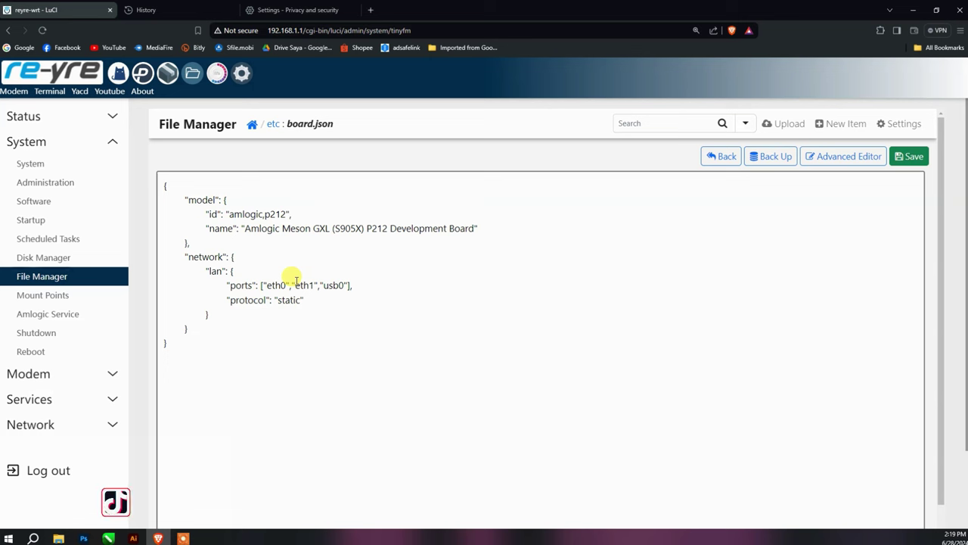
left_click_drag(296, 286, 316, 286)
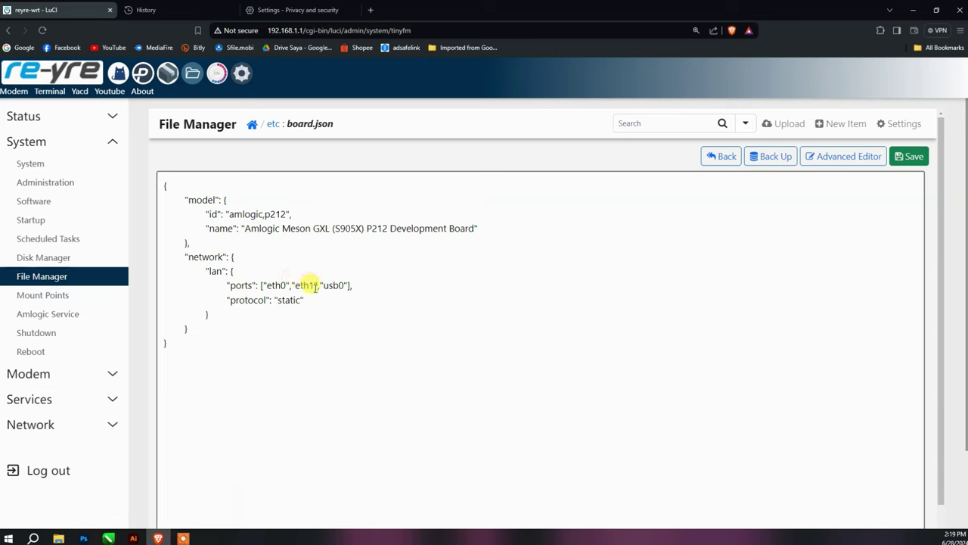
left_click(277, 270)
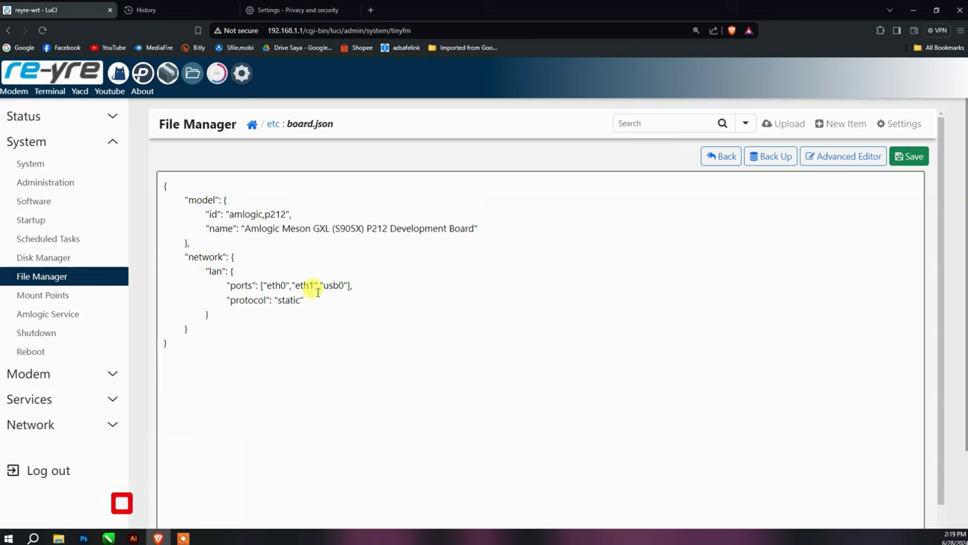
left_click(318, 286)
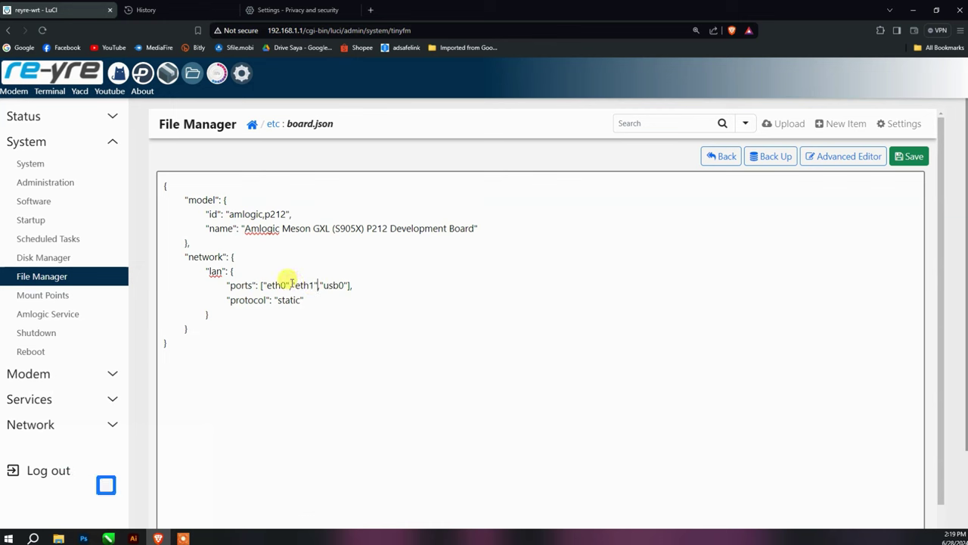
left_click_drag(291, 285, 322, 286)
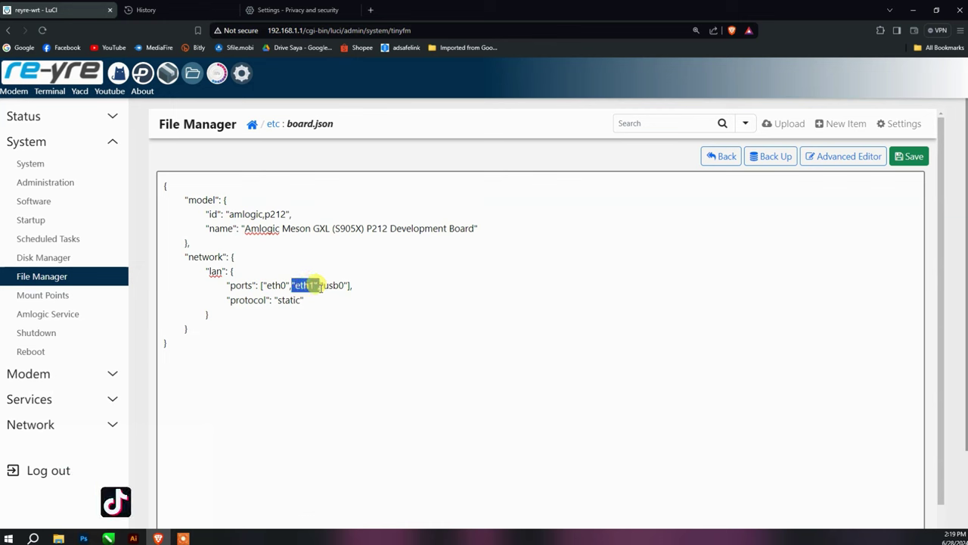
right_click(313, 283)
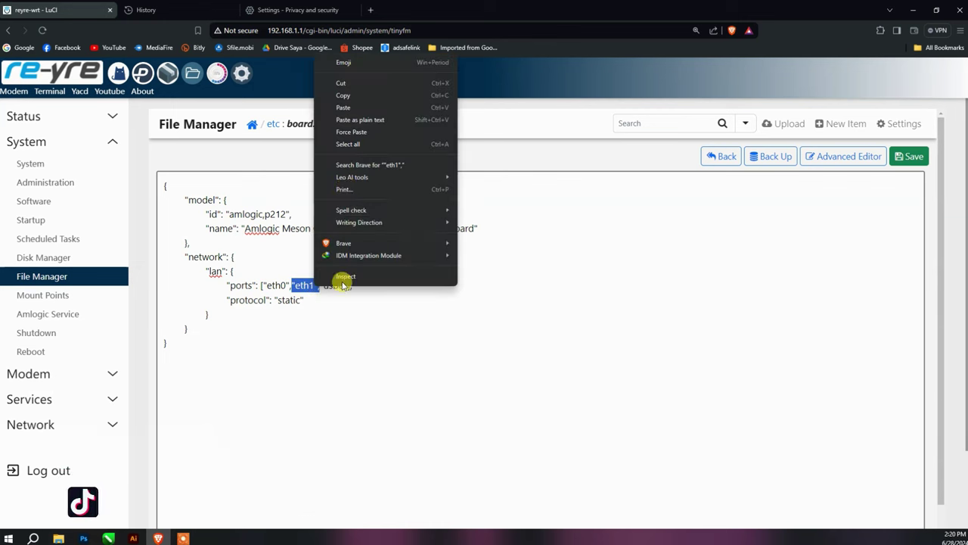
left_click(342, 91)
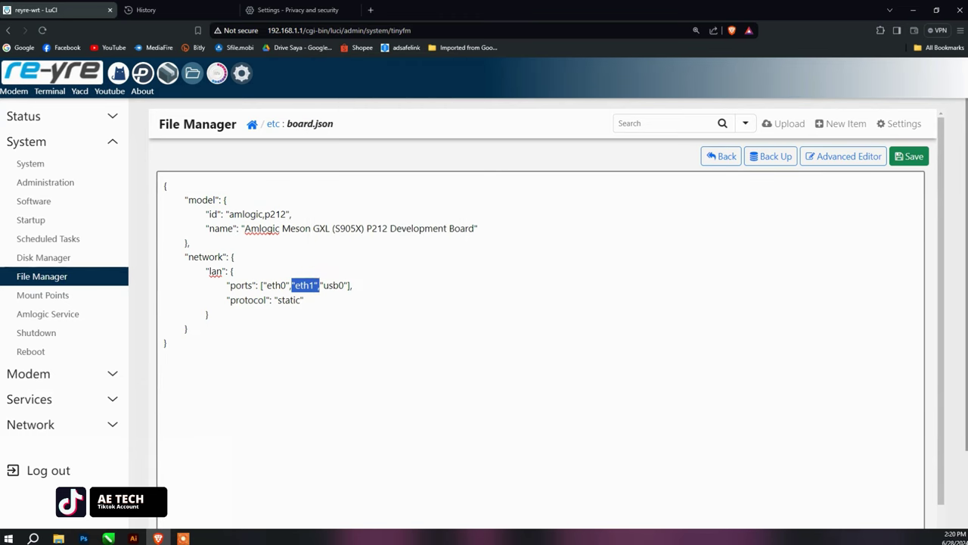